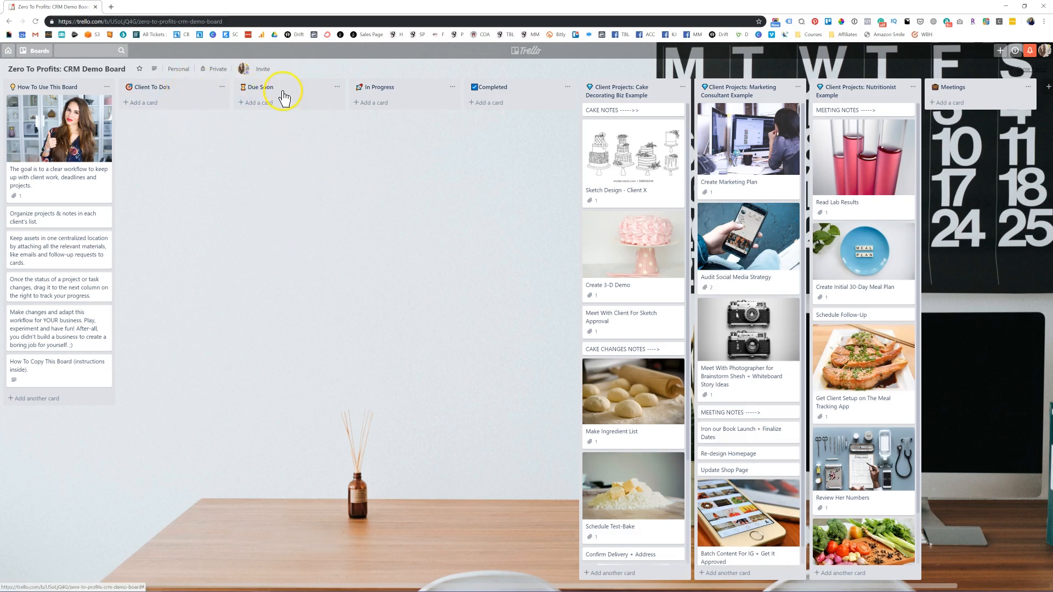
Step: Move the Due Soon list ahead of Client To Do's and restore the original list order
left_click_drag(282, 88, 174, 97)
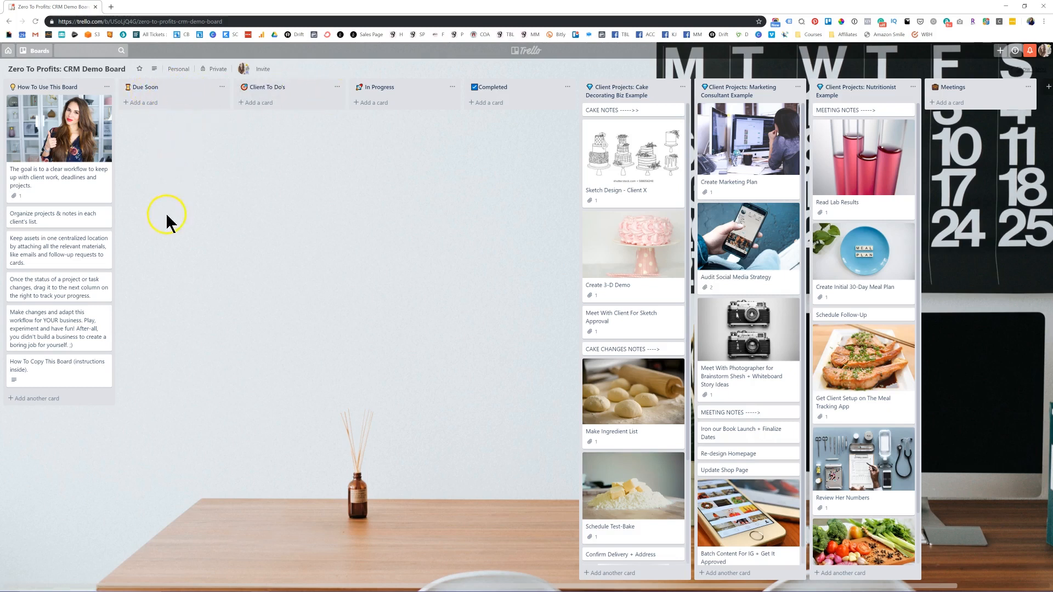
left_click_drag(138, 92, 283, 94)
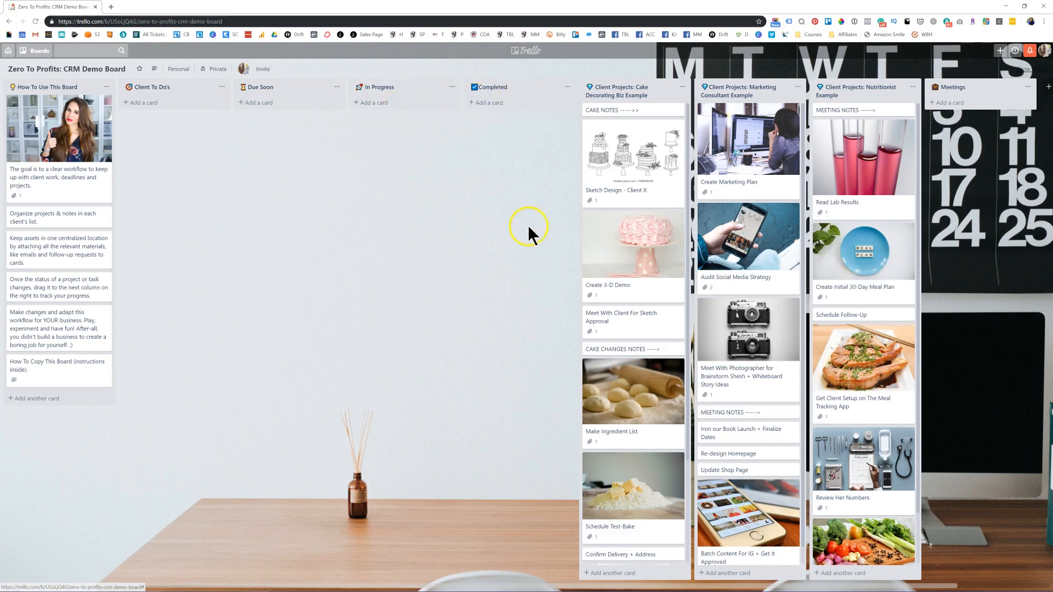
Step: Examine the cards in the cake decorating, marketing consultant and nutritionist client project lists
left_click_drag(529, 234, 237, 230)
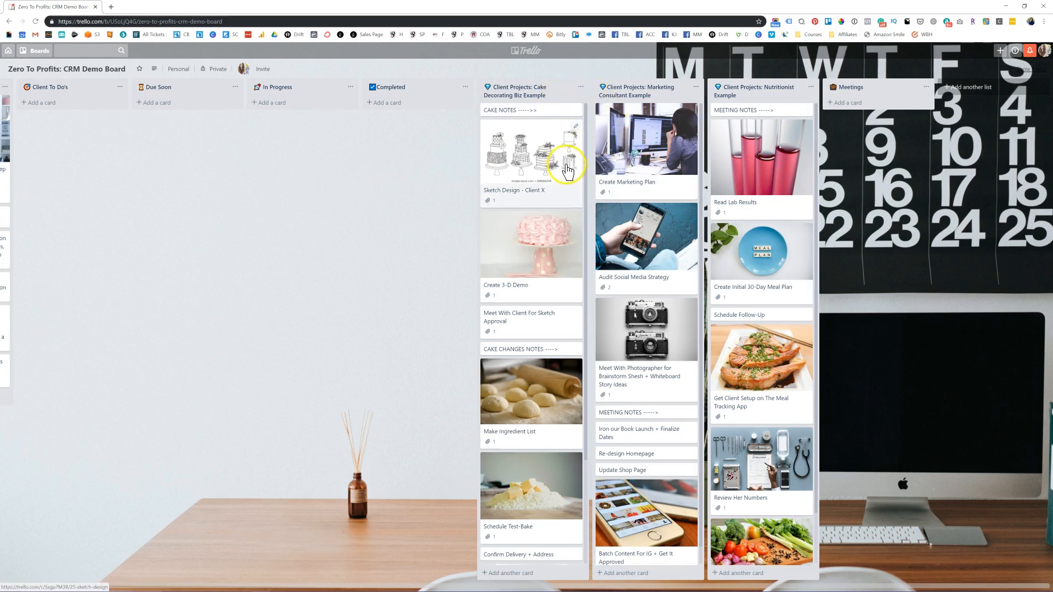
scroll(542, 159, "down", 2)
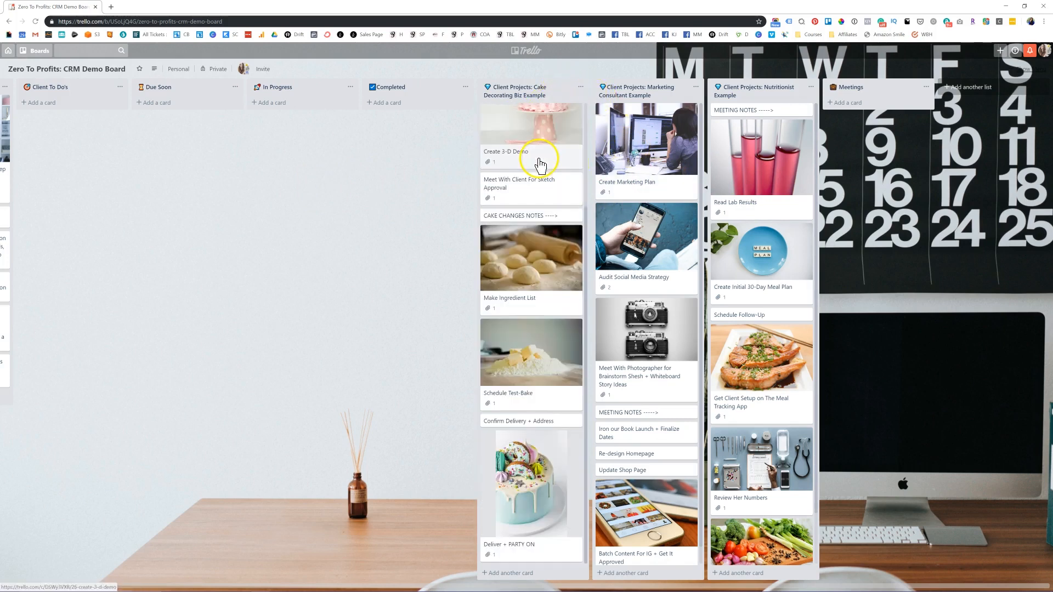
scroll(541, 164, "up", 2)
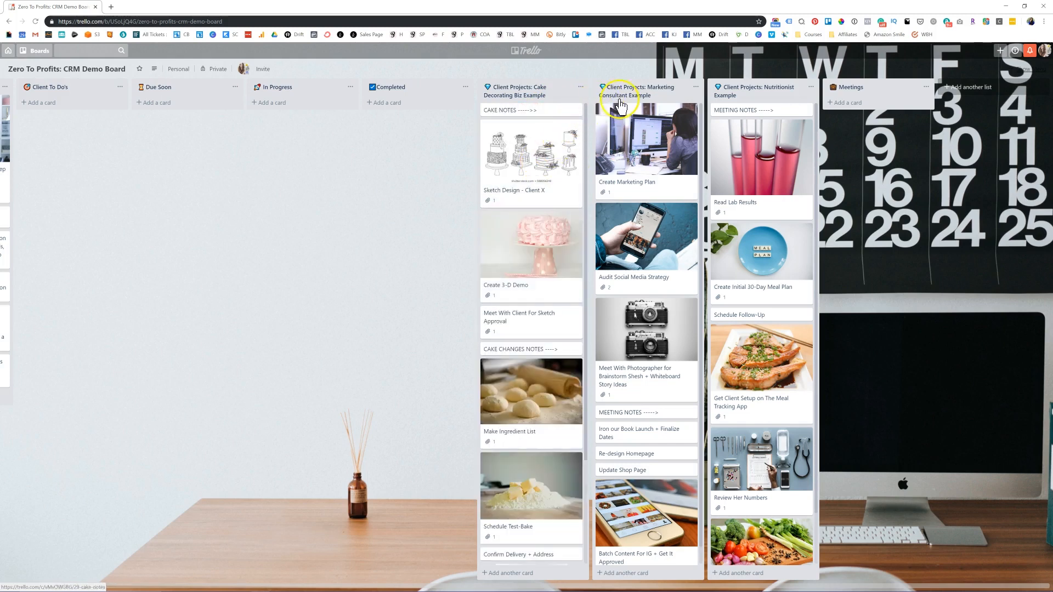
scroll(648, 123, "down", 2)
scroll(648, 123, "up", 2)
left_click(651, 134)
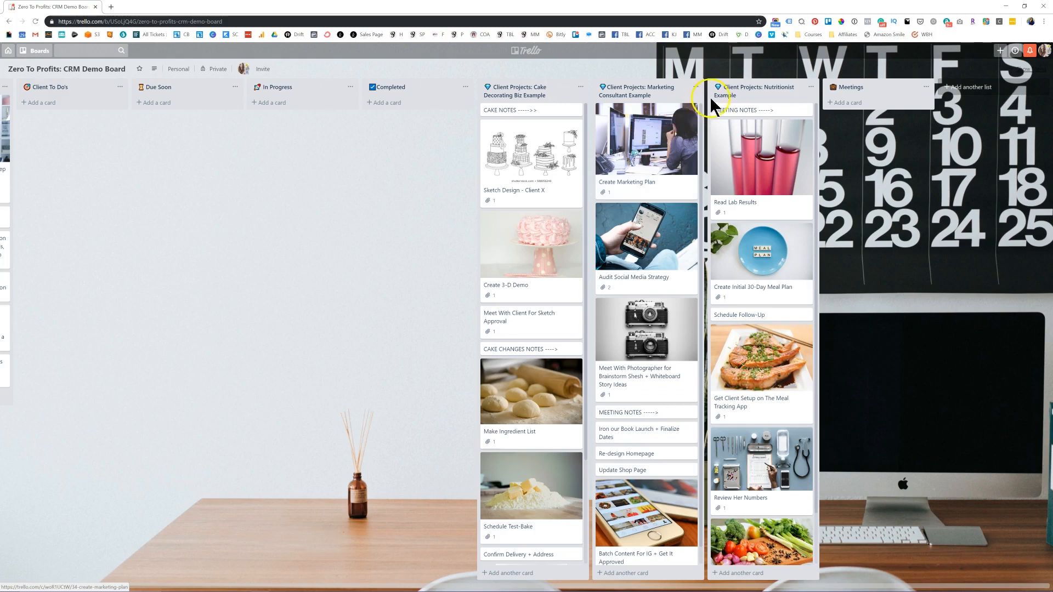
scroll(783, 204, "down", 1)
scroll(782, 204, "down", 2)
scroll(783, 204, "up", 2)
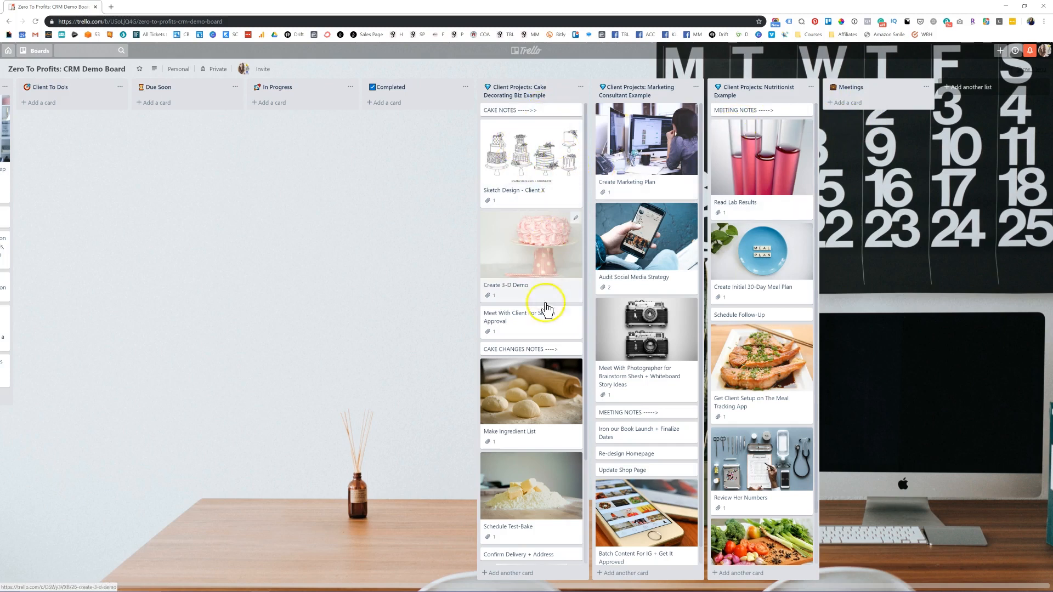
scroll(546, 373, "down", 3)
scroll(551, 379, "up", 3)
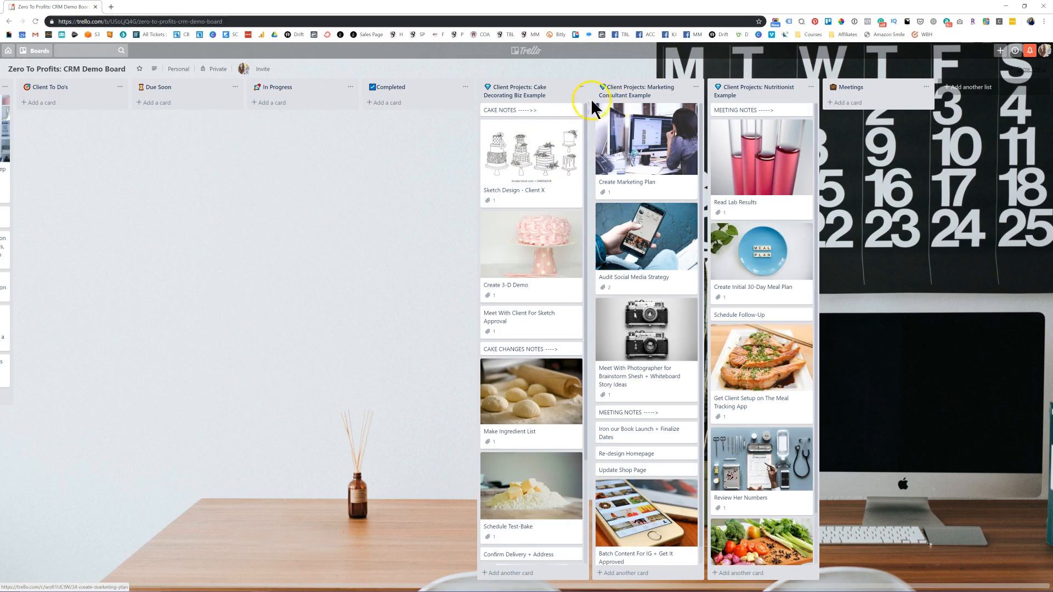
Step: Open the CAKE NOTES card, view its description field and attachment sources, and close it without changes
left_click(513, 111)
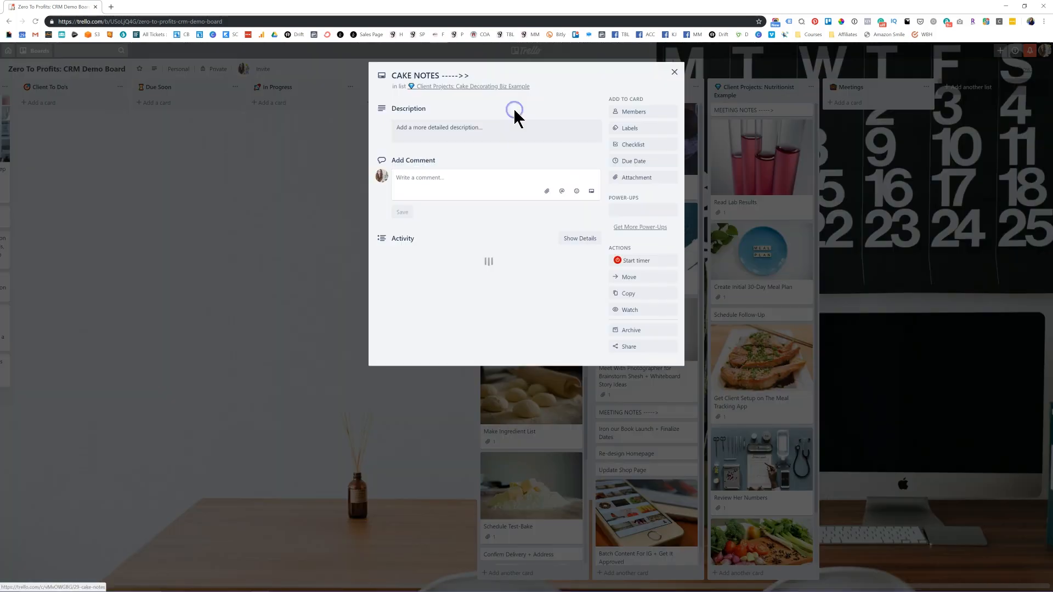
left_click(425, 134)
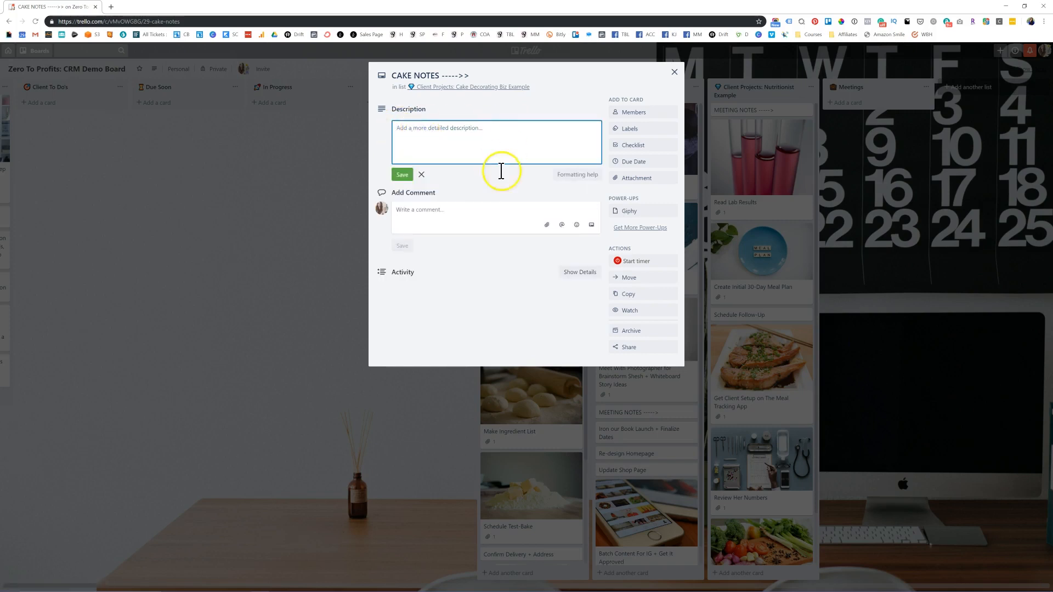
left_click(457, 187)
left_click(623, 177)
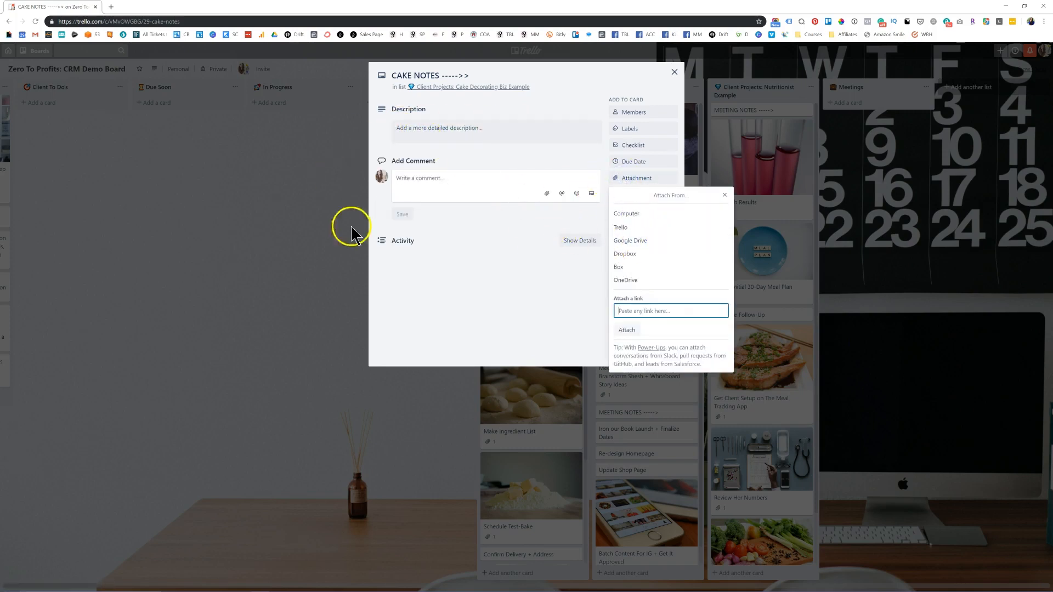
left_click(485, 269)
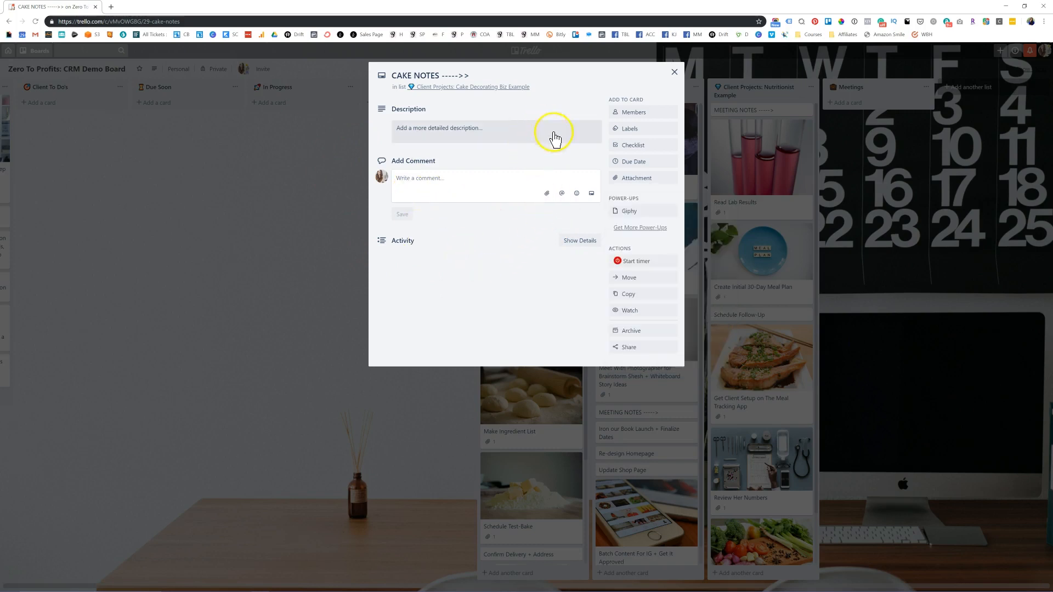
left_click(670, 75)
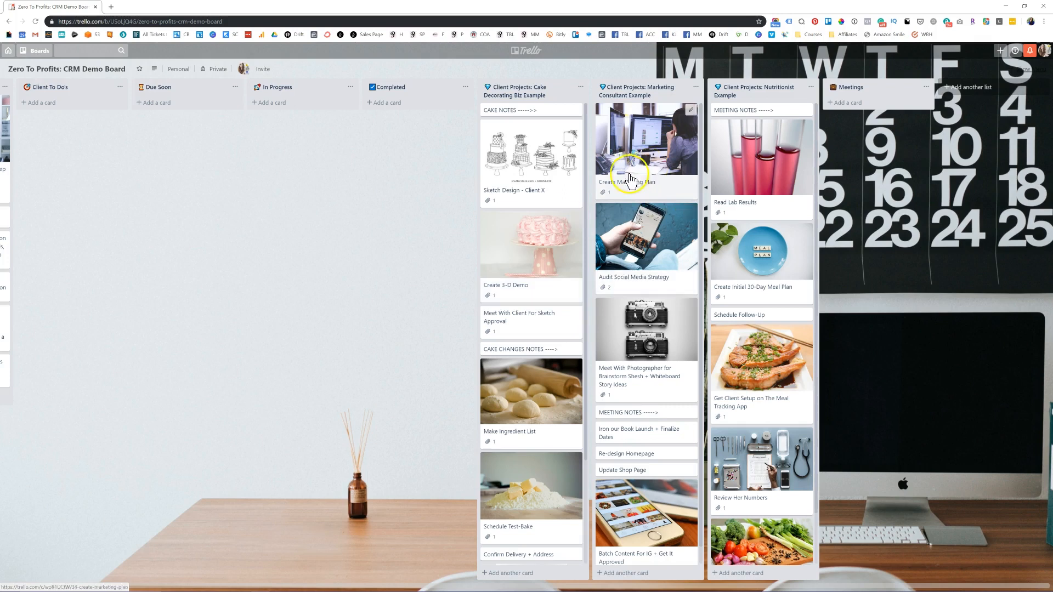
Step: View the Sketch Design - Client X and CAKE CHANGES NOTES cards in the cake decorating list
left_click(533, 156)
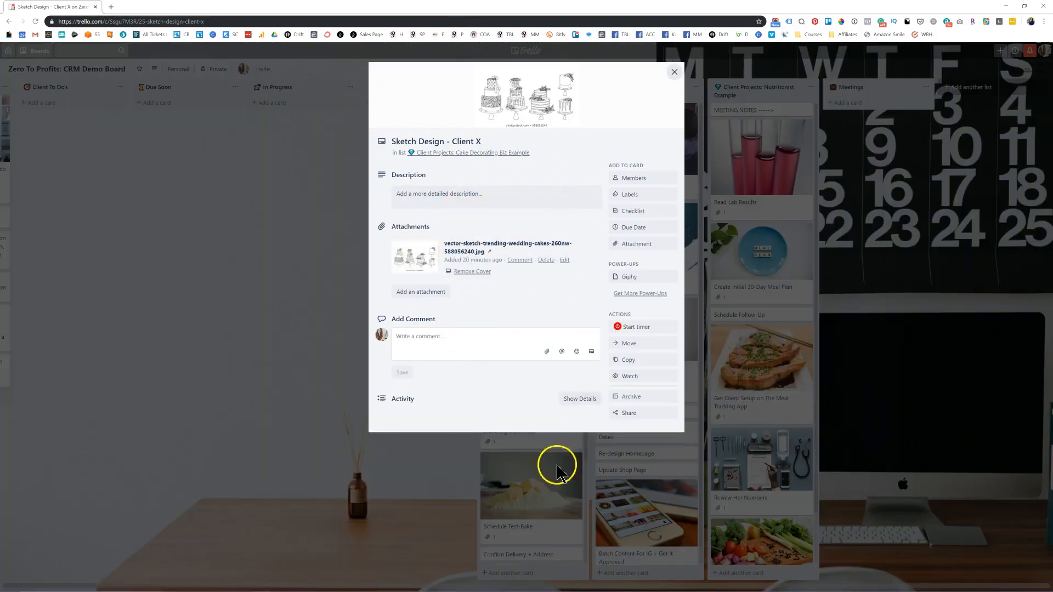
left_click(340, 220)
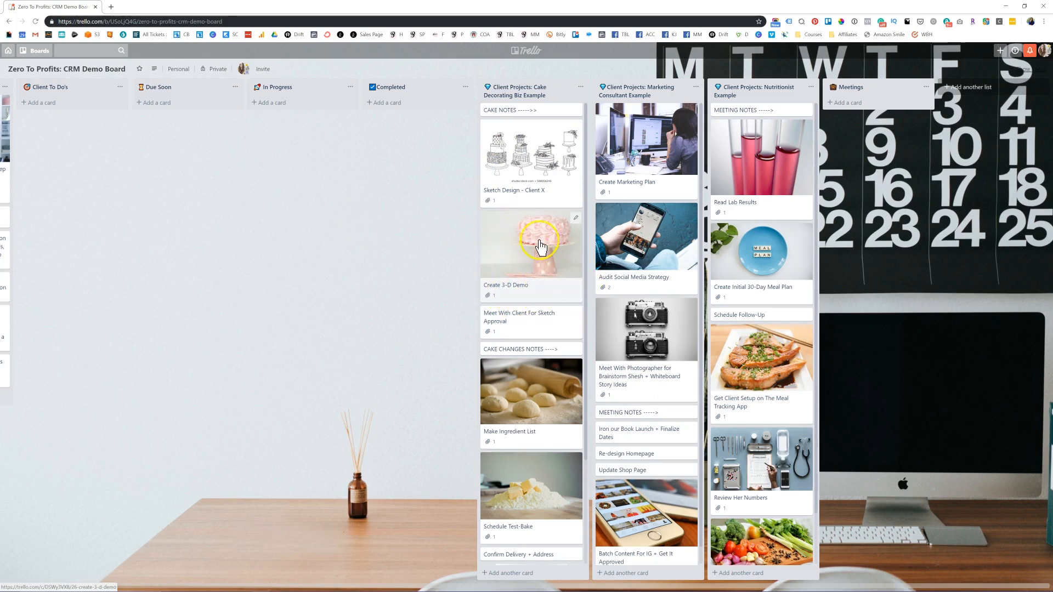
scroll(501, 258, "down", 3)
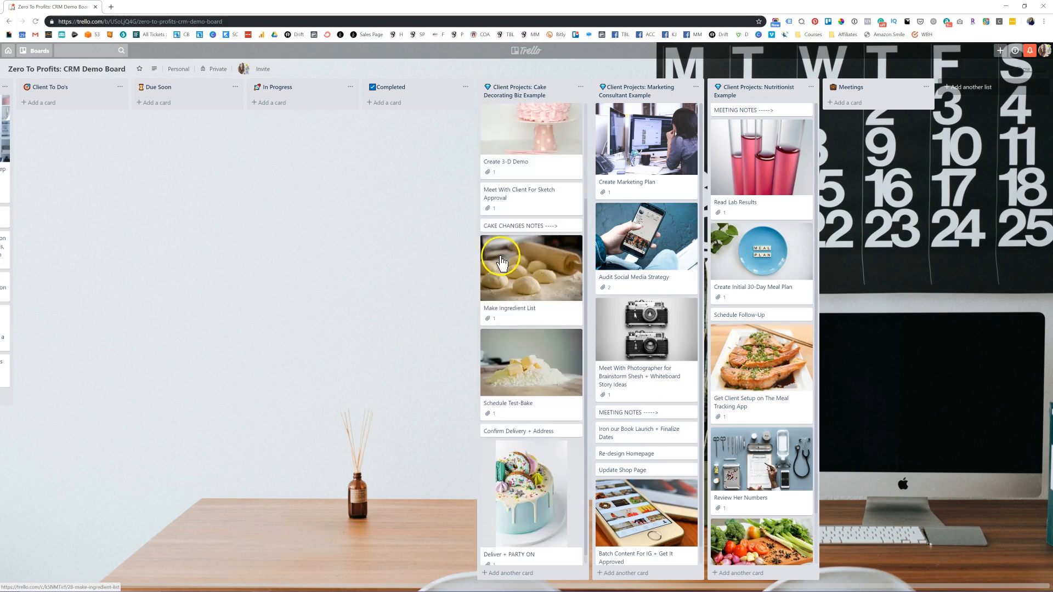
left_click(518, 226)
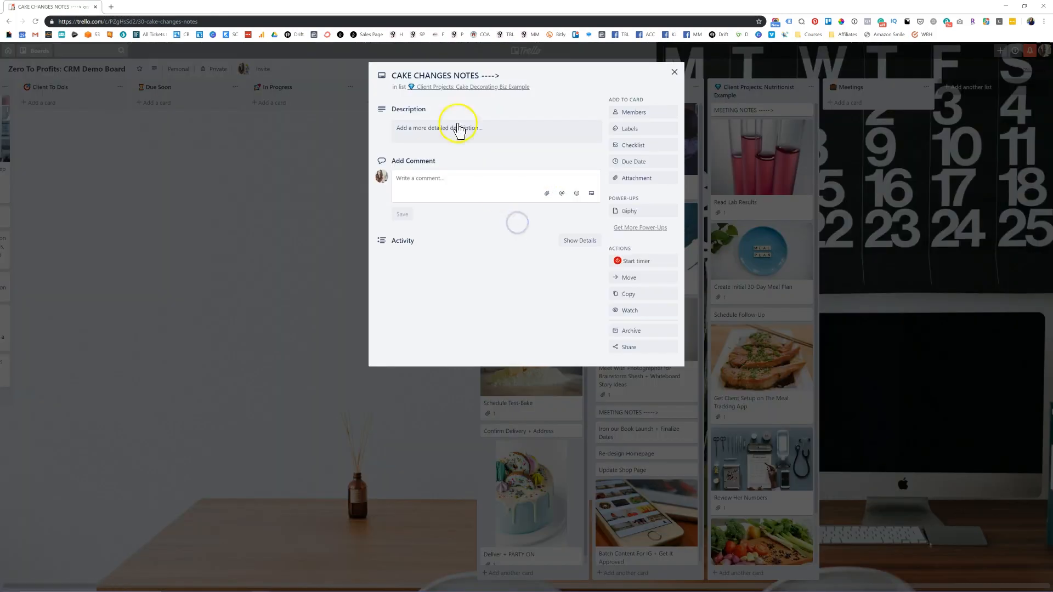
left_click(322, 199)
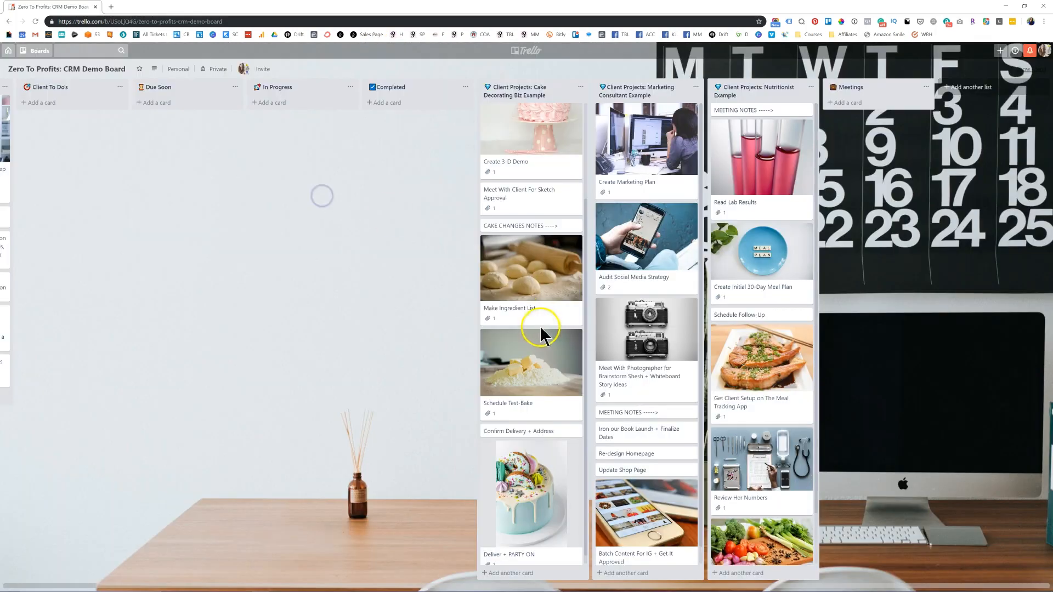
Step: Review the cake decorating list from its first card to its last and briefly view the Deliver + PARTY ON card
scroll(537, 299, "down", 1)
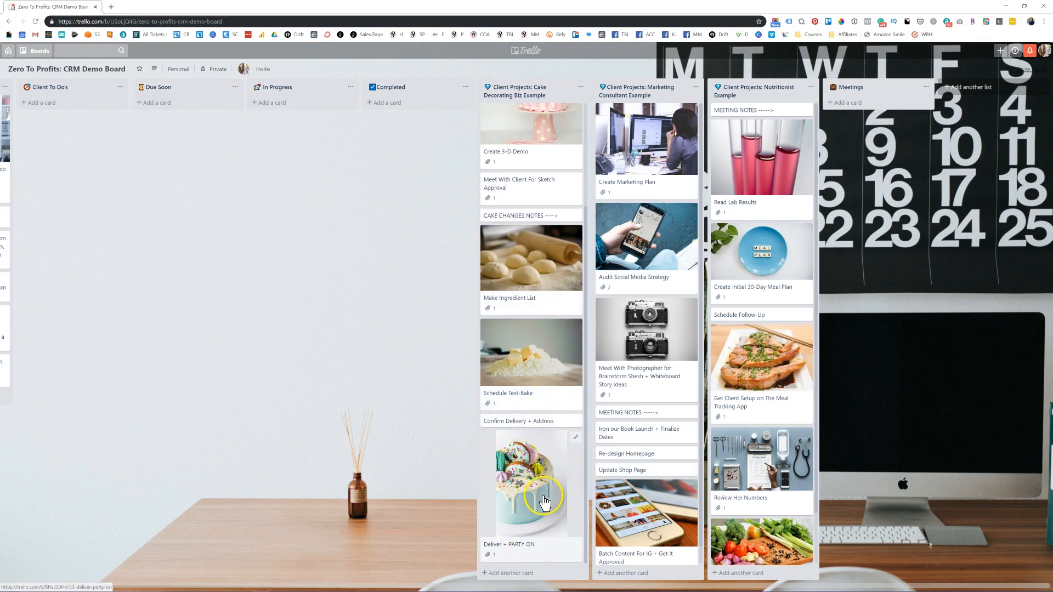
scroll(537, 329, "up", 3)
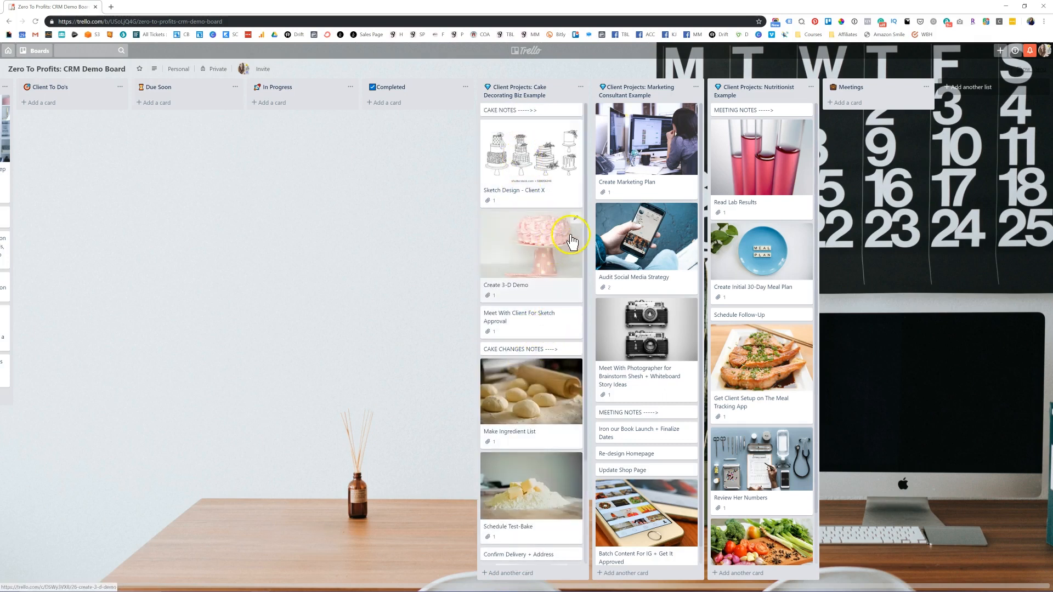
scroll(565, 307, "down", 1)
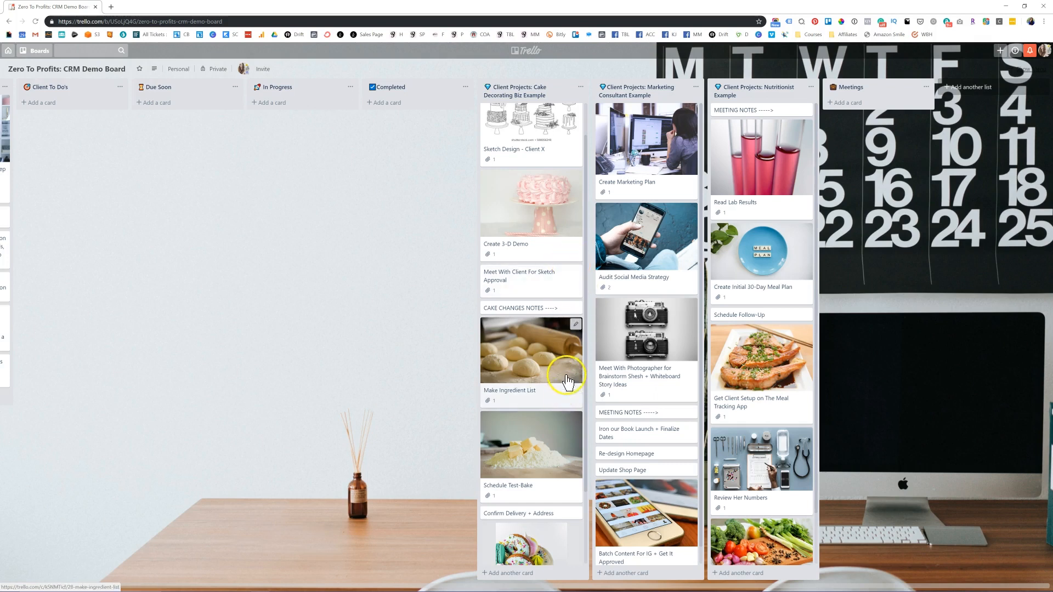
scroll(569, 367, "down", 2)
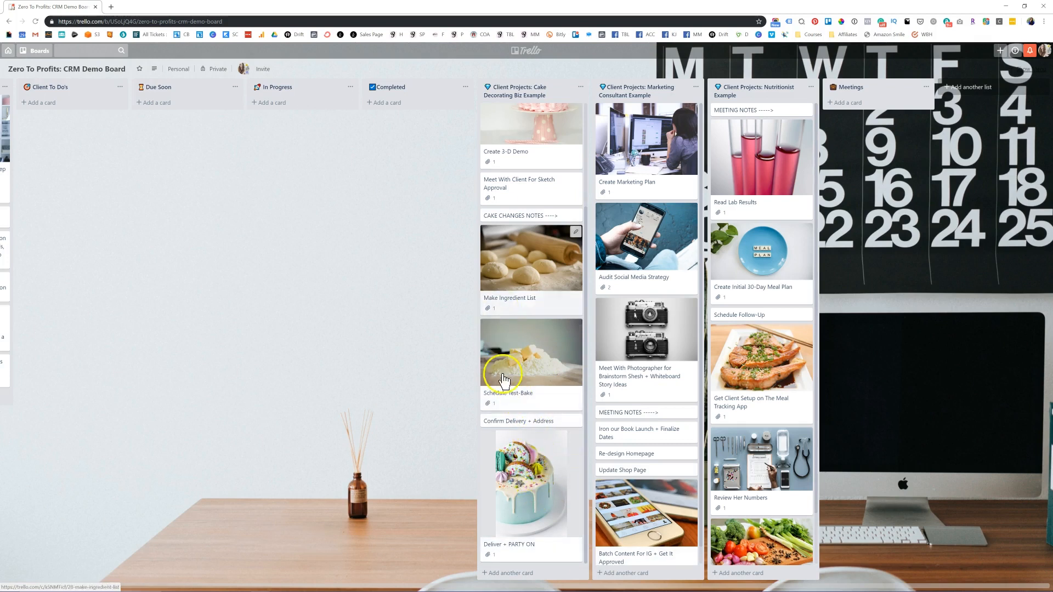
left_click(567, 456)
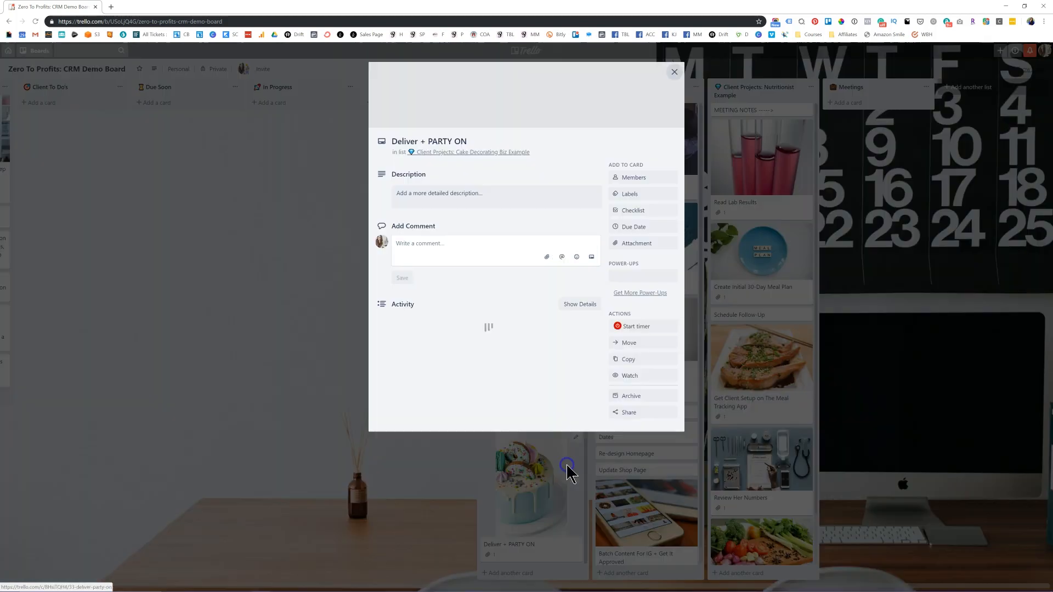
left_click(565, 469)
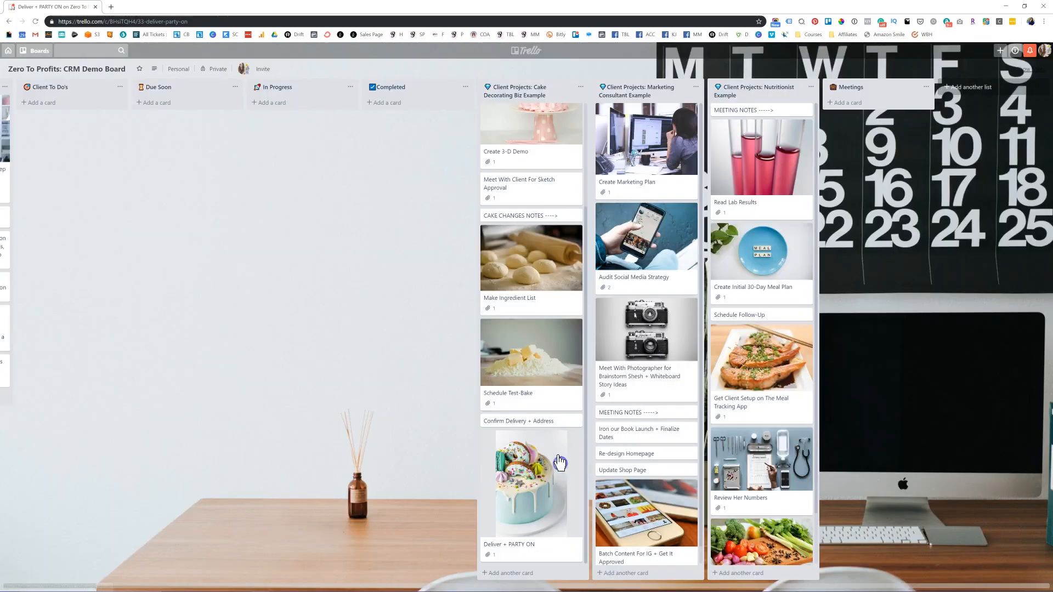
Step: Set the Confirm Delivery + Address card's due date to 8/15/2019 at 12:00 PM with a reminder 1 Day Before
left_click(516, 426)
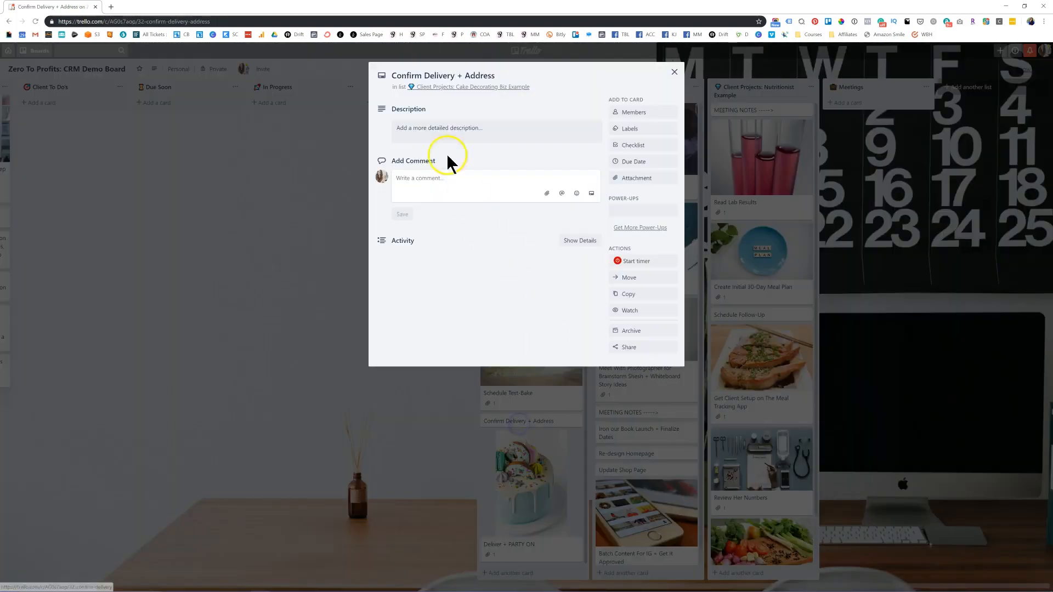
left_click(416, 142)
left_click(484, 131)
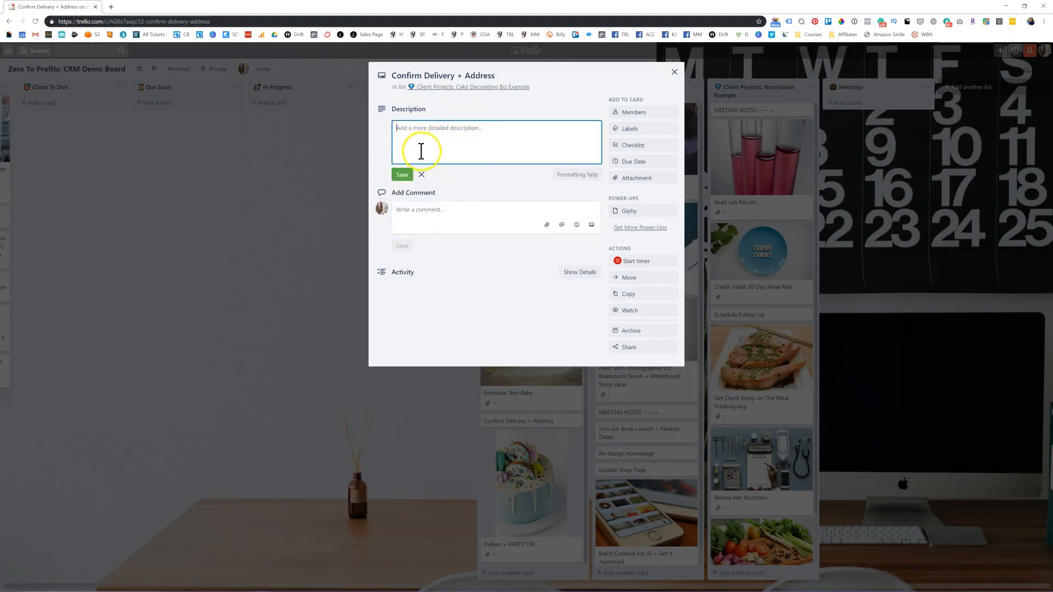
left_click(402, 174)
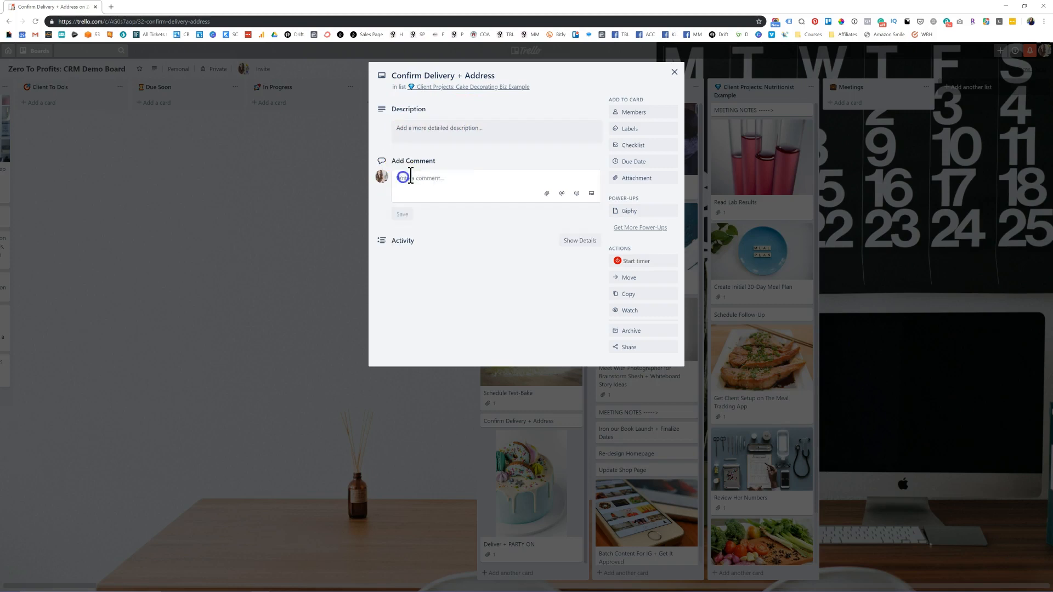
left_click(626, 162)
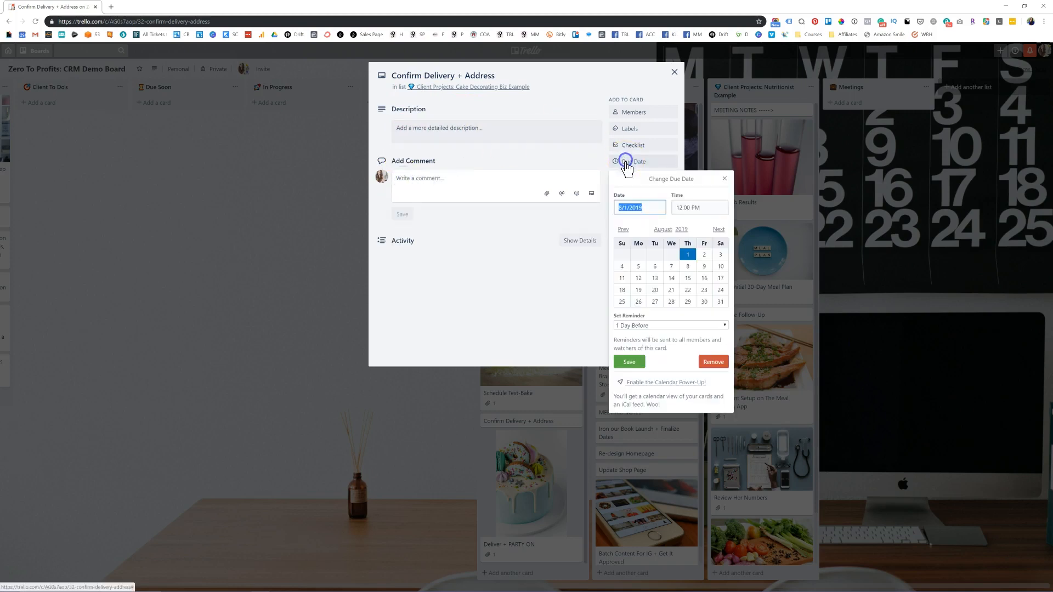
left_click(688, 278)
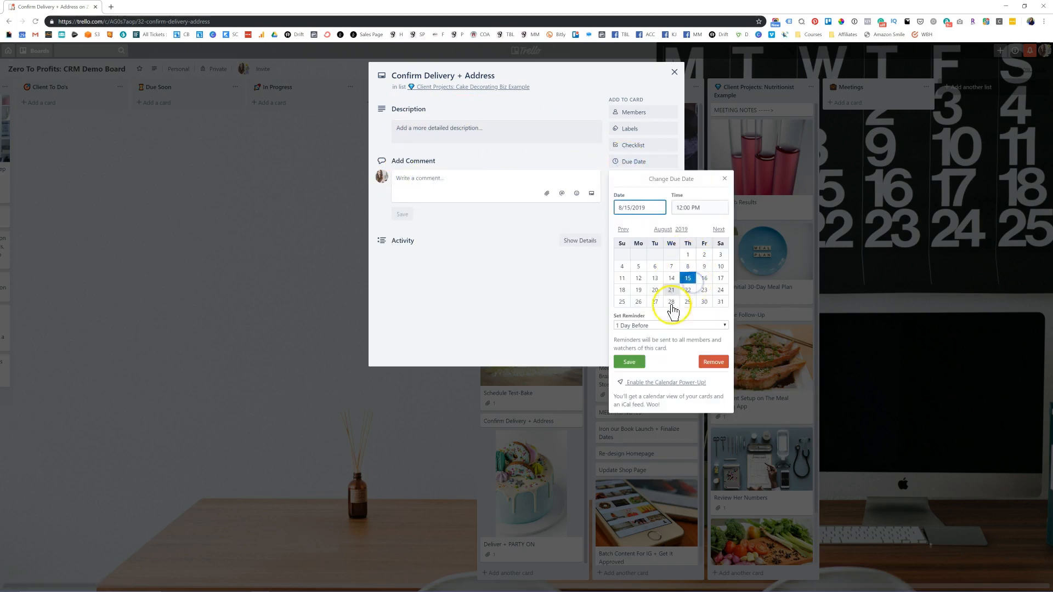
left_click(631, 363)
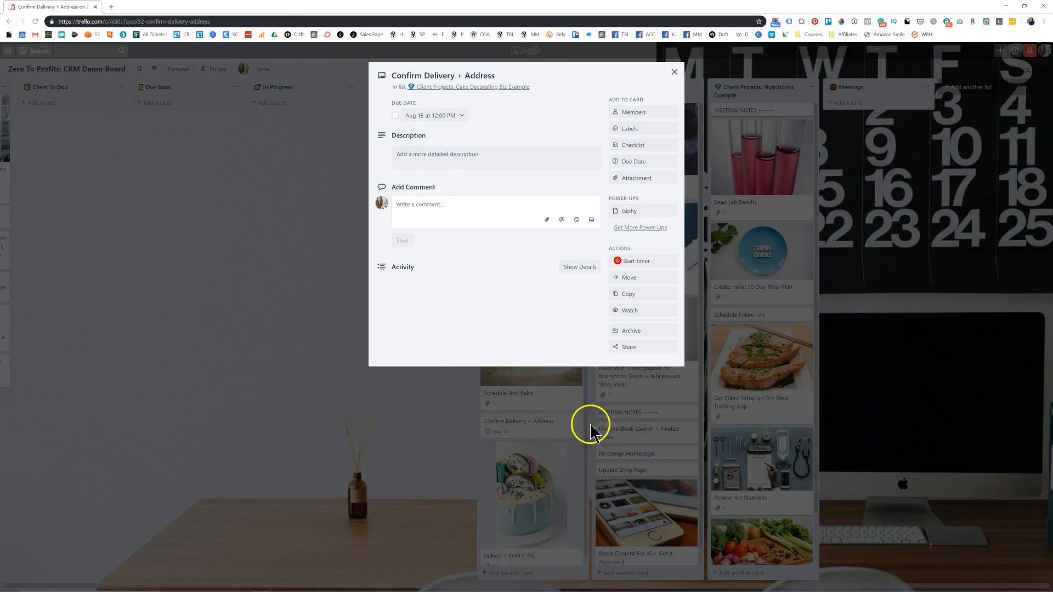
Step: Assign the board's only member to the Confirm Delivery + Address card and close the card
left_click(622, 111)
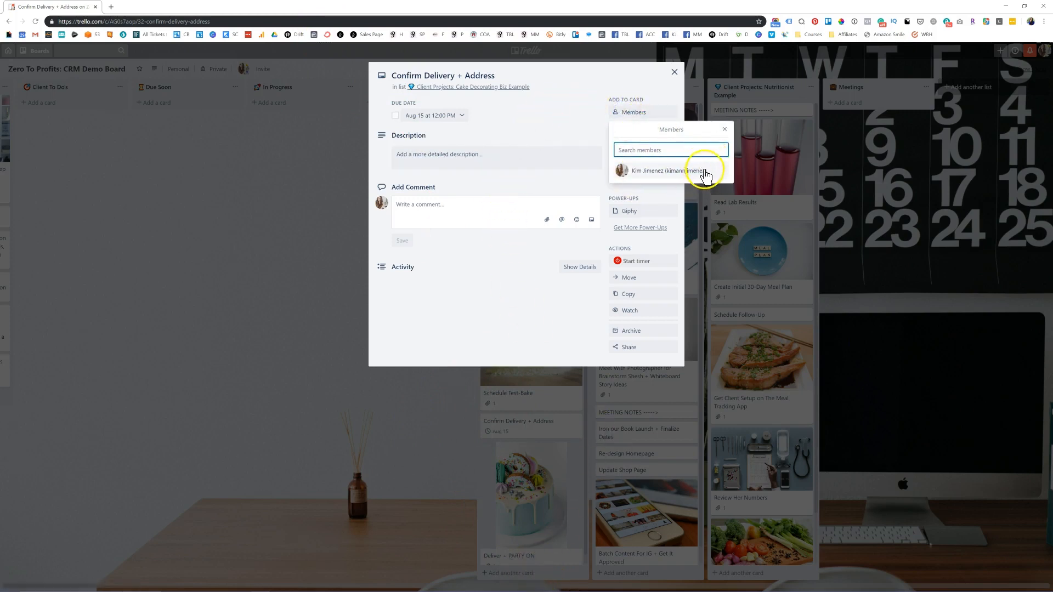
left_click(666, 171)
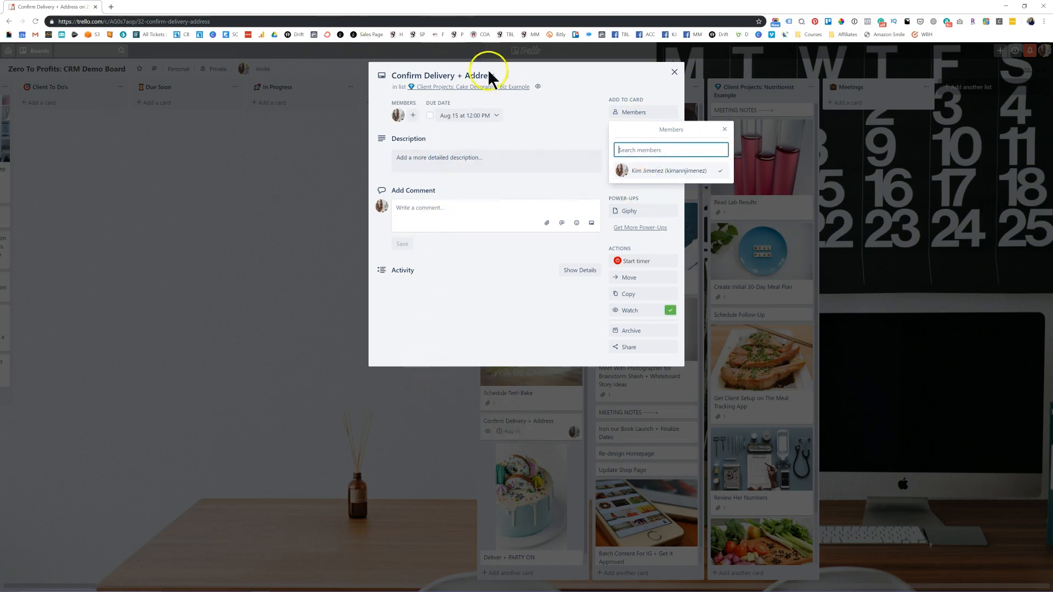
left_click(438, 387)
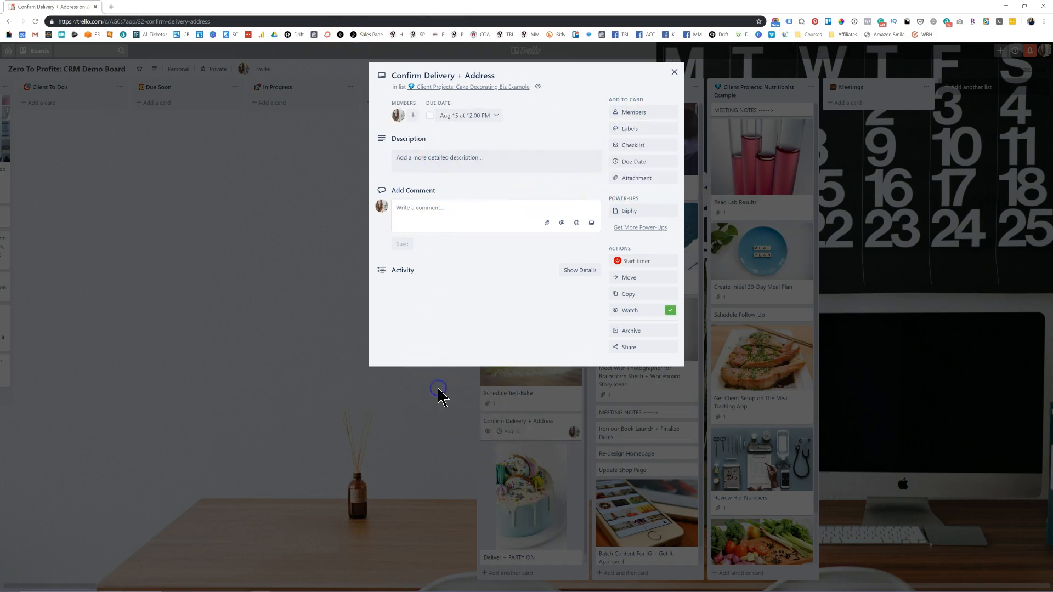
left_click(438, 388)
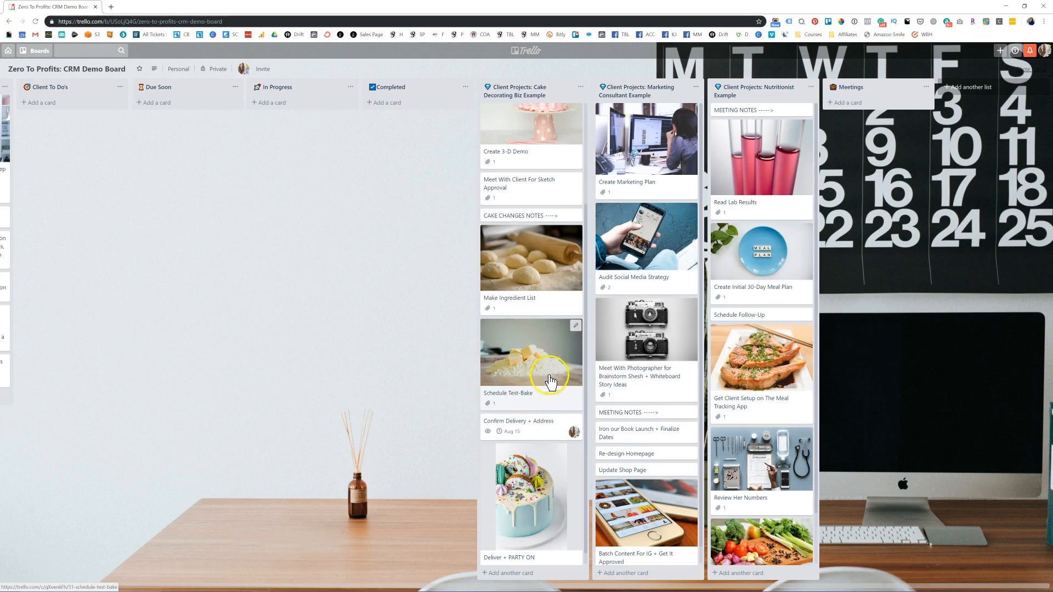
Step: Add a checklist to the Make Ingredient List card with the items X Flour, Eggs, Butter and Sugar
left_click(523, 272)
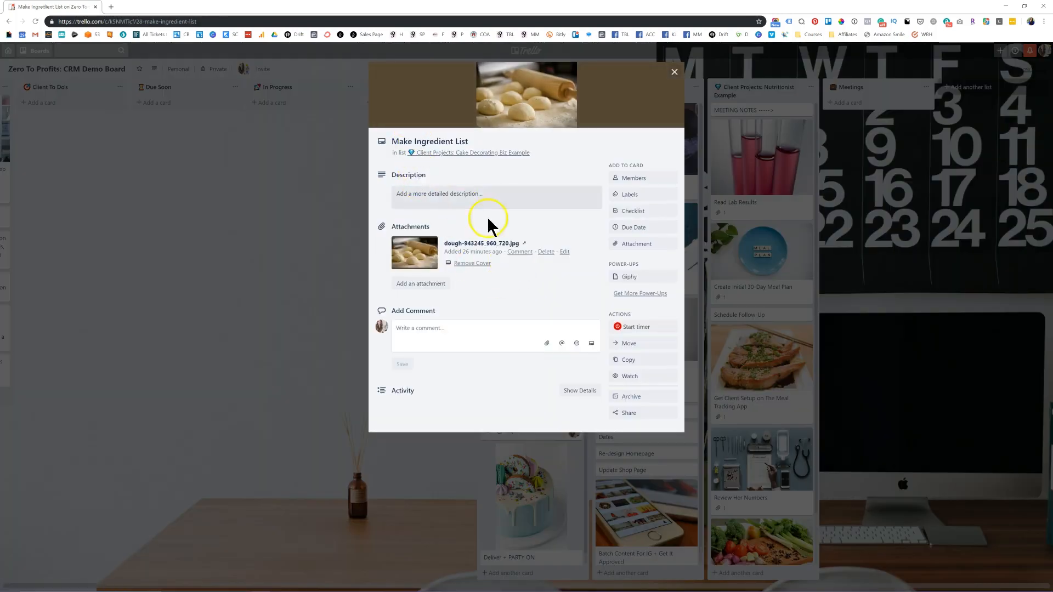
left_click(650, 212)
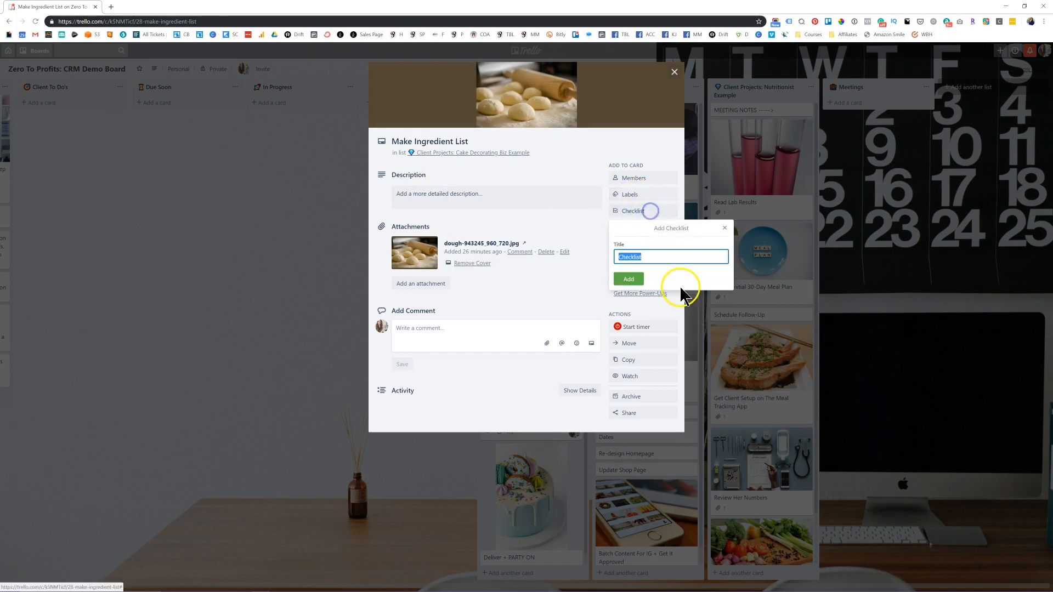
key("Return")
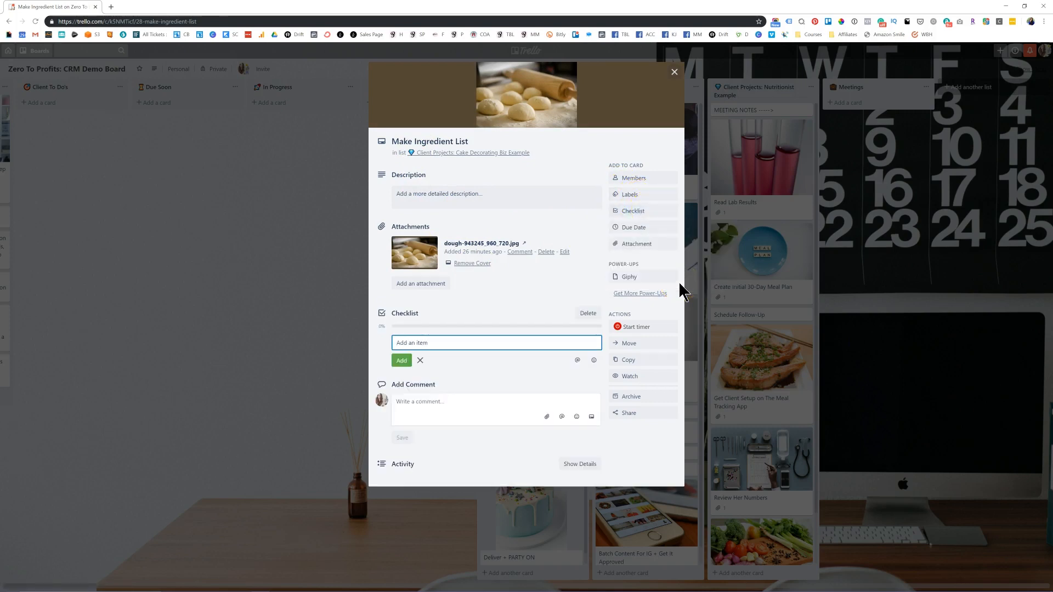
type("X Flour")
key("Return")
type("Eggs")
key("Return")
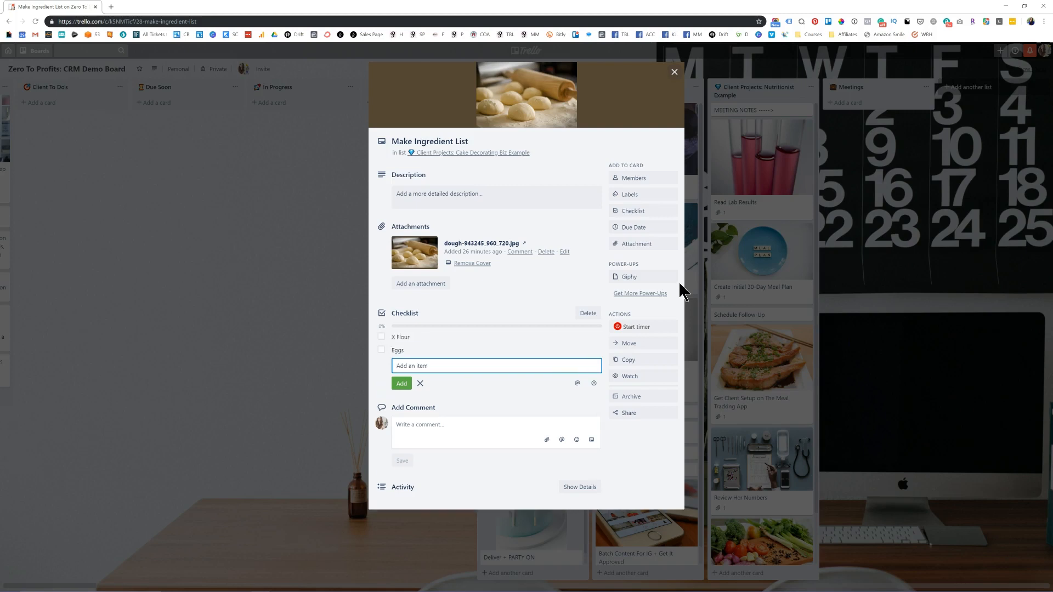
type("Butter")
key("Return")
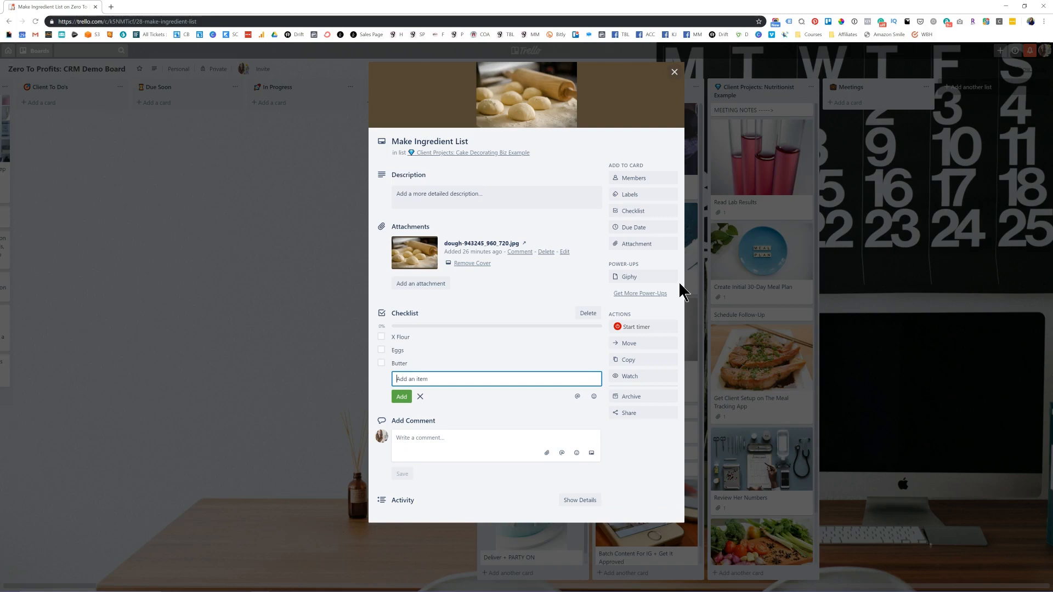
type("Sugar")
key("Return")
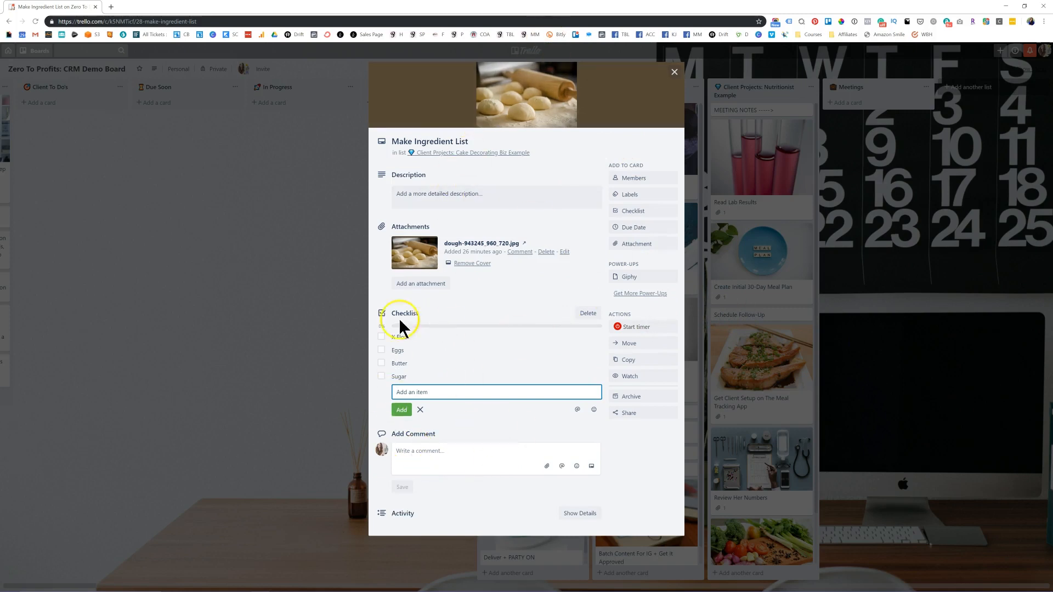
Step: Mark X Flour, Eggs and Butter as complete in the Make Ingredient List checklist and close the card
left_click(382, 336)
left_click(382, 350)
left_click(382, 364)
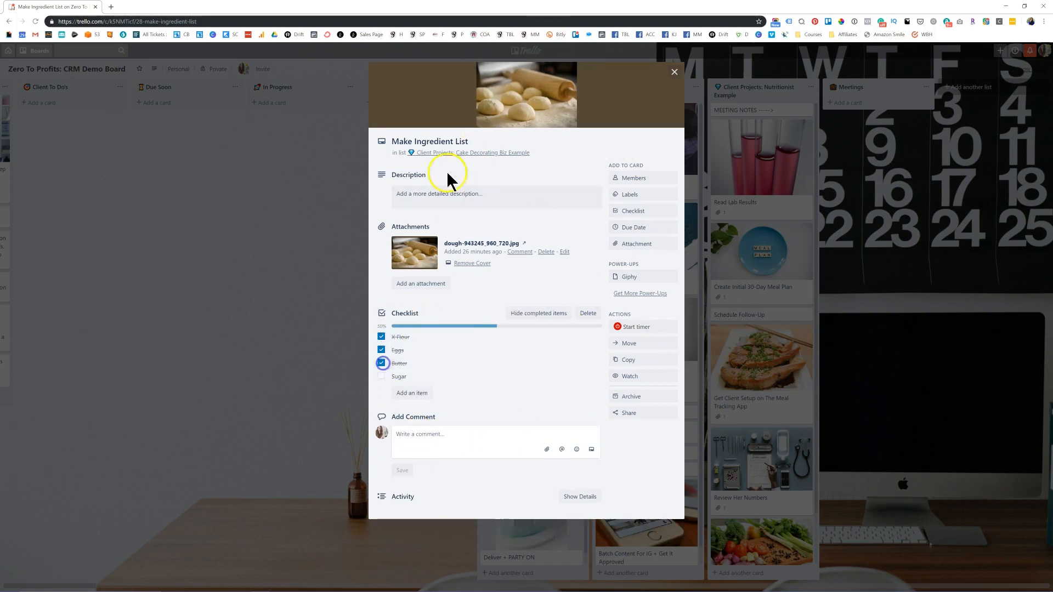
left_click(674, 72)
Step: Move the Sketch Design - Client X card from the cake decorating list to the Due Soon list
scroll(527, 383, "down", 1)
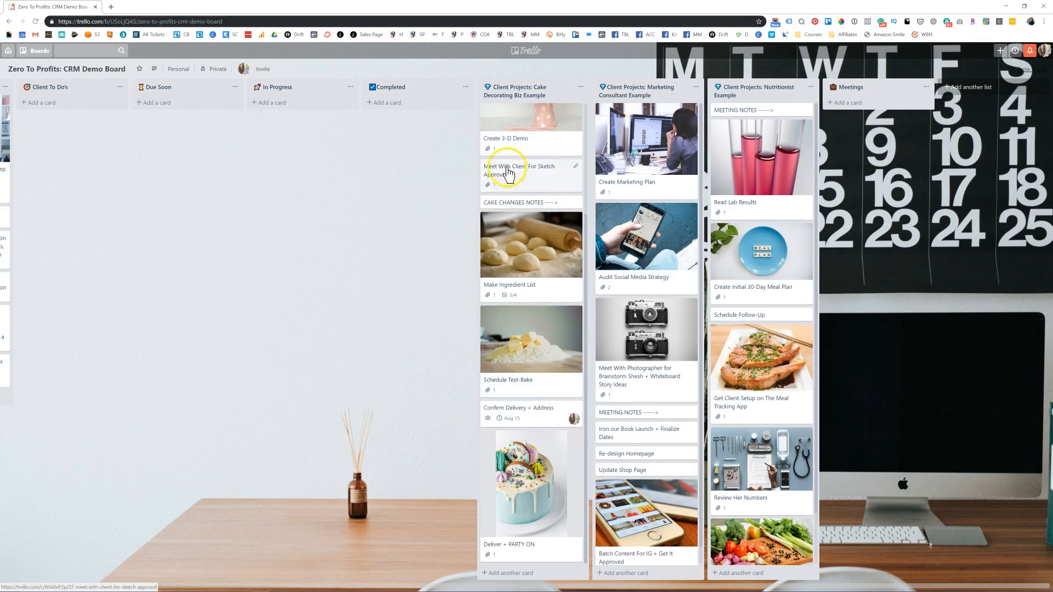
scroll(505, 169, "up", 3)
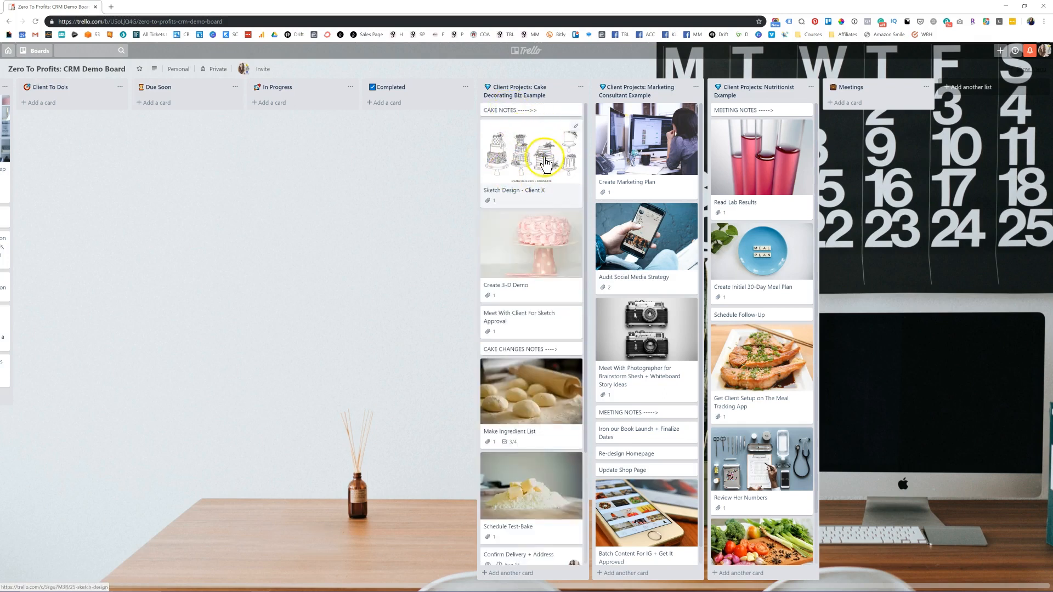
mouse_move(528, 160)
left_mouse_down()
mouse_move(329, 164)
mouse_move(192, 110)
mouse_move(199, 119)
left_mouse_up()
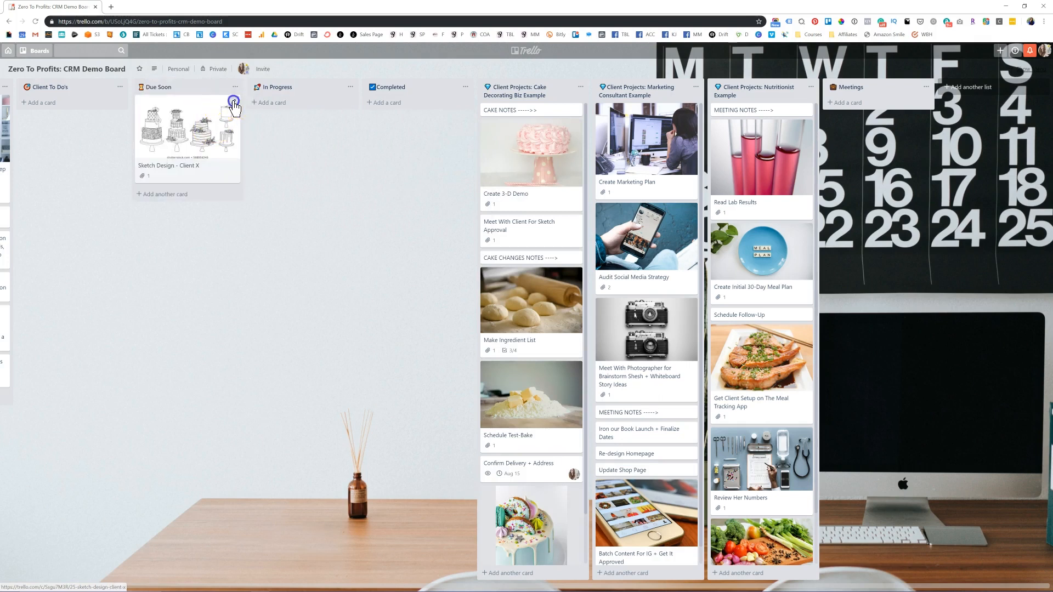
Step: Set the Sketch Design - Client X card's due date to August 2, 2019 with a reminder 1 Day Before
left_click(233, 106)
left_click(280, 161)
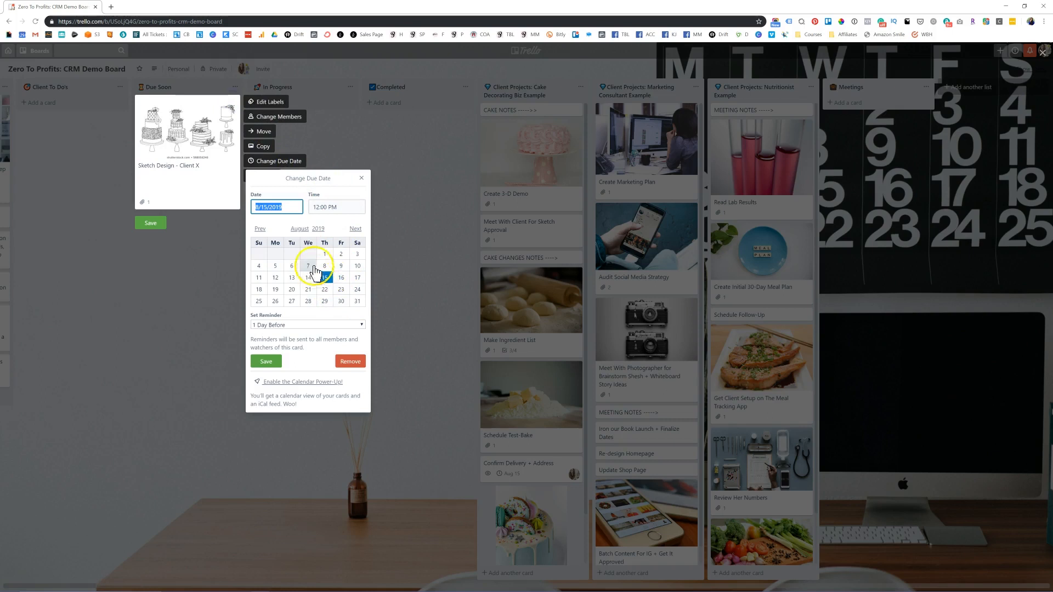
left_click(325, 254)
left_click(269, 362)
left_click(153, 223)
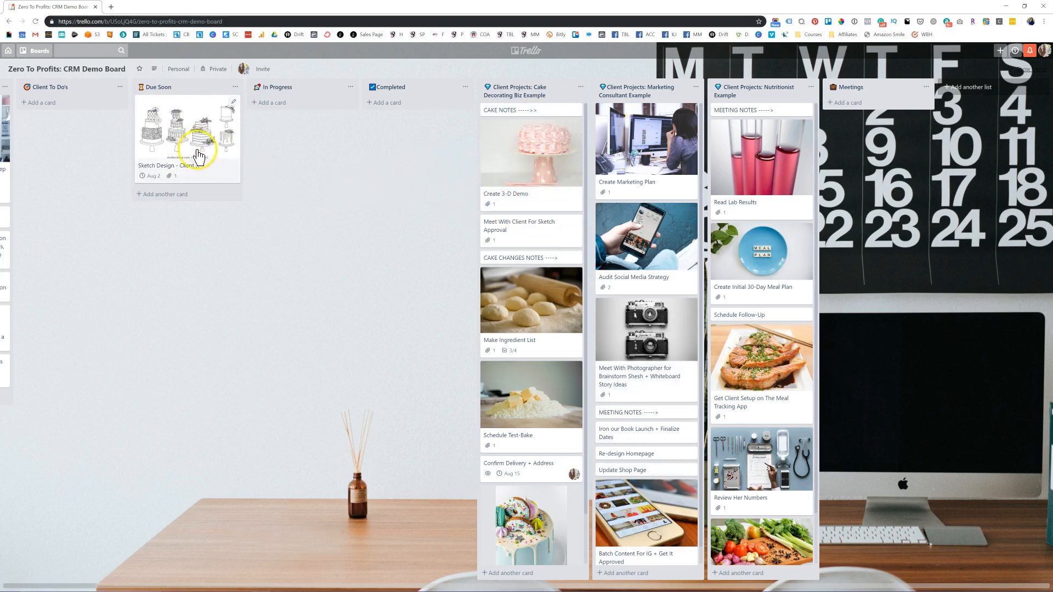
Step: Move the Sketch Design - Client X card to In Progress and on to the Completed list
mouse_move(186, 137)
left_mouse_down()
mouse_move(282, 94)
mouse_move(311, 195)
left_mouse_up()
left_click_drag(331, 270, 525, 283)
left_click_drag(412, 141, 511, 109)
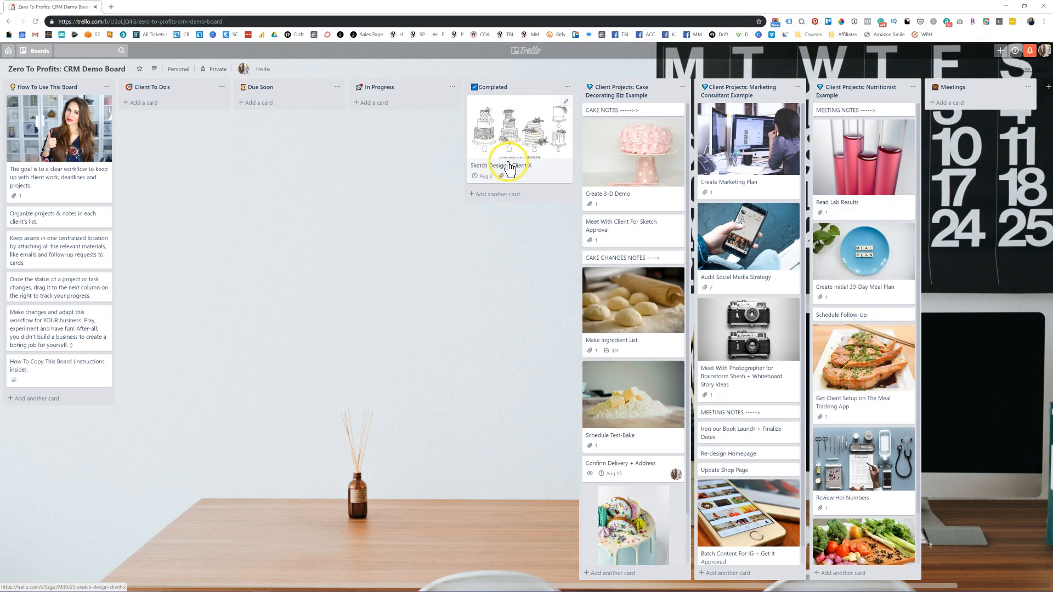
Step: Move the Sketch Design - Client X, Create 3-D Demo and Schedule Test-Bake cards into the Client To Do's list
mouse_move(509, 168)
left_mouse_down()
mouse_move(294, 160)
mouse_move(163, 125)
left_mouse_up()
mouse_move(590, 129)
left_mouse_down()
mouse_move(261, 232)
mouse_move(165, 193)
left_mouse_up()
left_click_drag(623, 302, 164, 309)
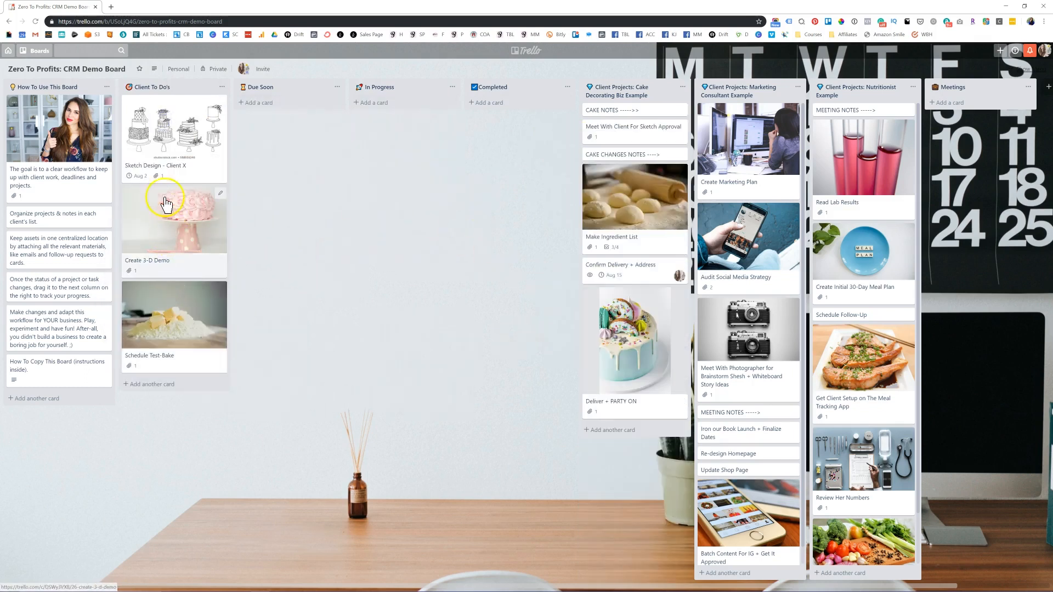
Step: Move the Create 3-D Demo card to Due Soon and on to the In Progress list
left_click_drag(192, 208, 275, 94)
left_click_drag(299, 132, 381, 99)
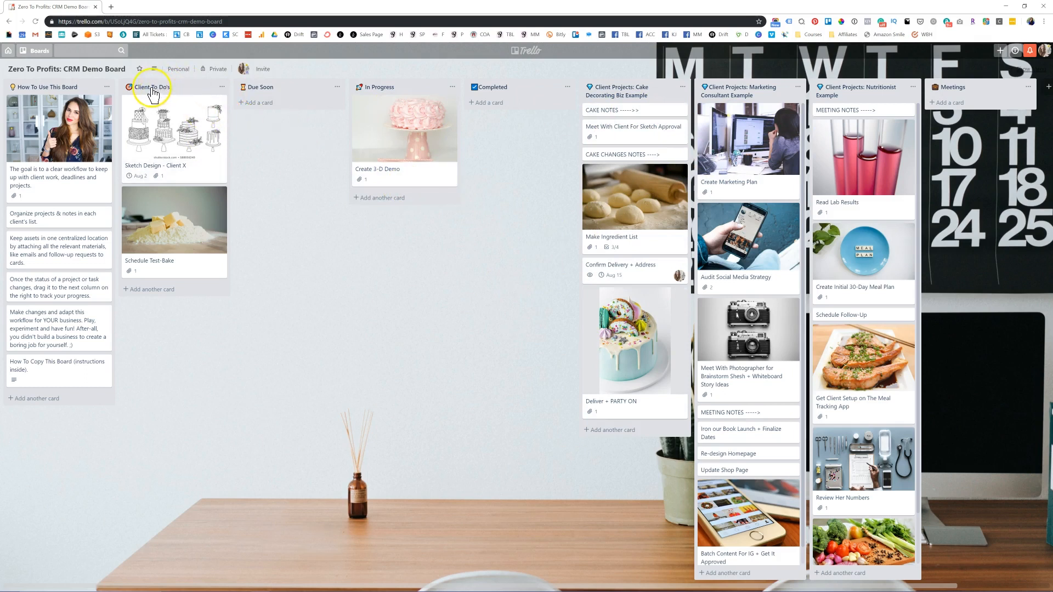
left_click(526, 103)
Step: Return the Sketch Design, Create 3-D Demo and Schedule Test-Bake cards to the cake decorating list, above CAKE CHANGES NOTES
mouse_move(151, 107)
left_mouse_down()
mouse_move(401, 154)
mouse_move(592, 129)
left_mouse_up()
left_click_drag(378, 159, 583, 224)
mouse_move(174, 134)
left_mouse_down()
mouse_move(607, 487)
mouse_move(659, 543)
mouse_move(625, 282)
left_mouse_up()
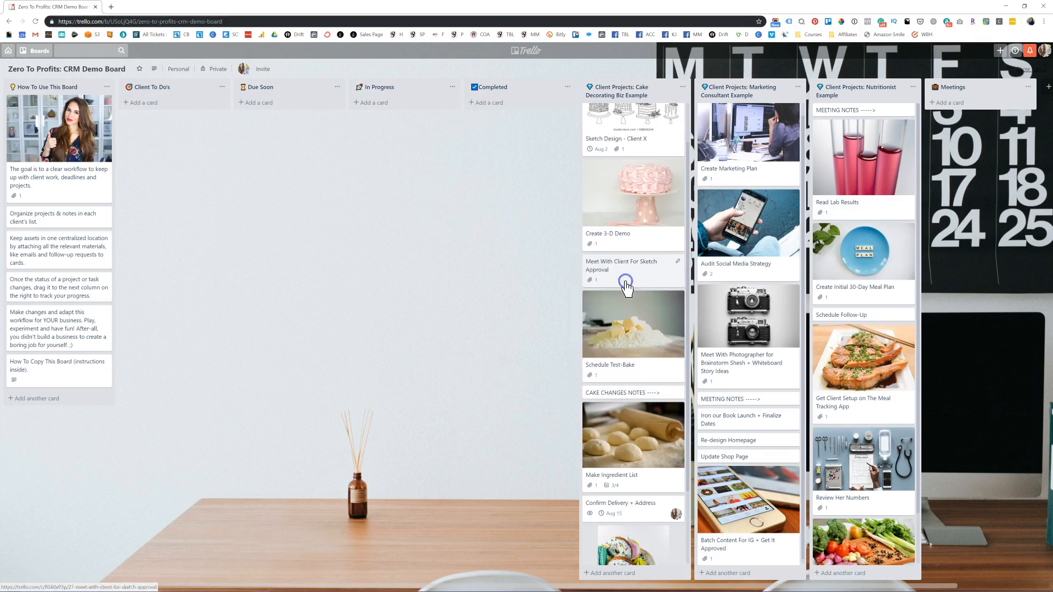
Step: Review the cards in the Client Projects: Marketing Consultant Example list
left_click_drag(534, 352, 432, 357)
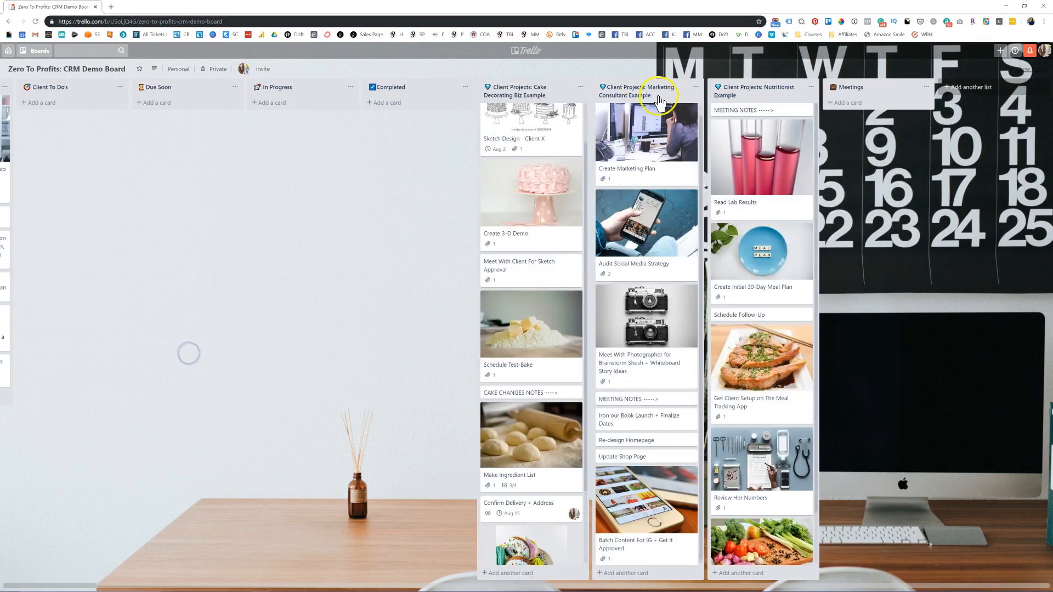
scroll(647, 147, "up", 1)
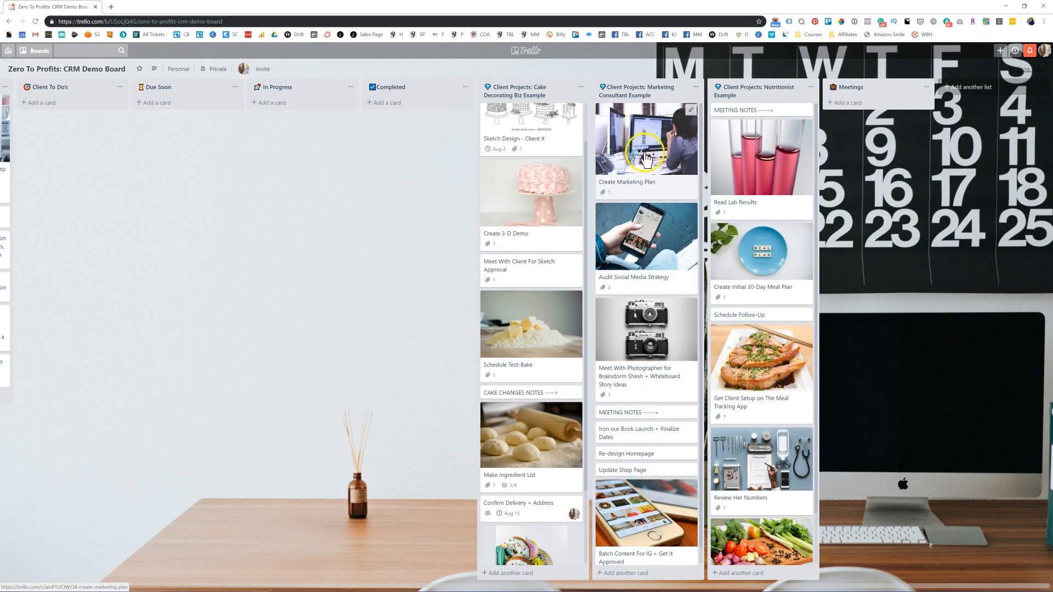
scroll(646, 224, "down", 1)
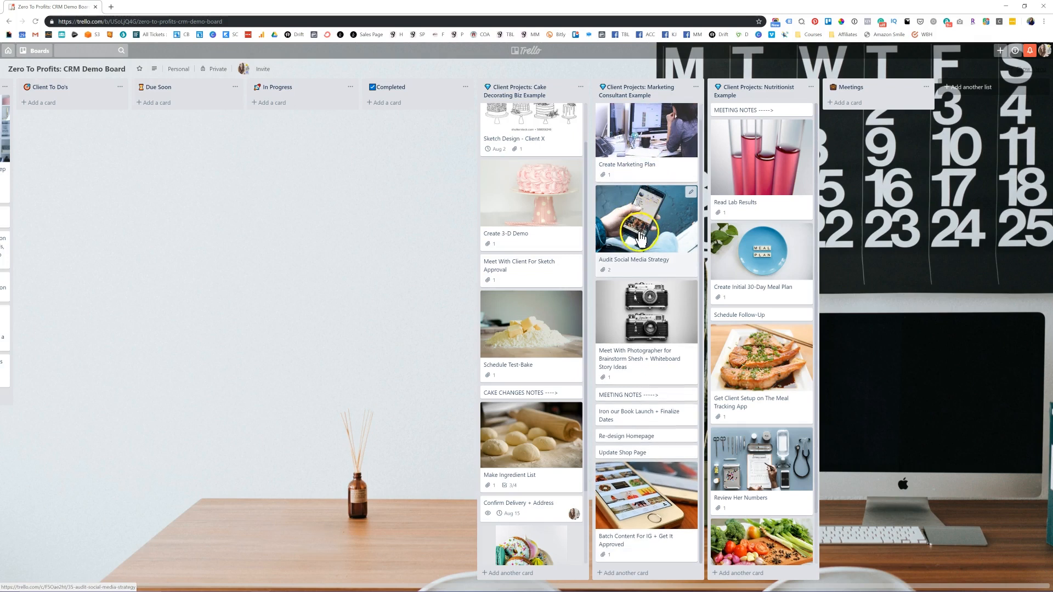
scroll(645, 226, "up", 1)
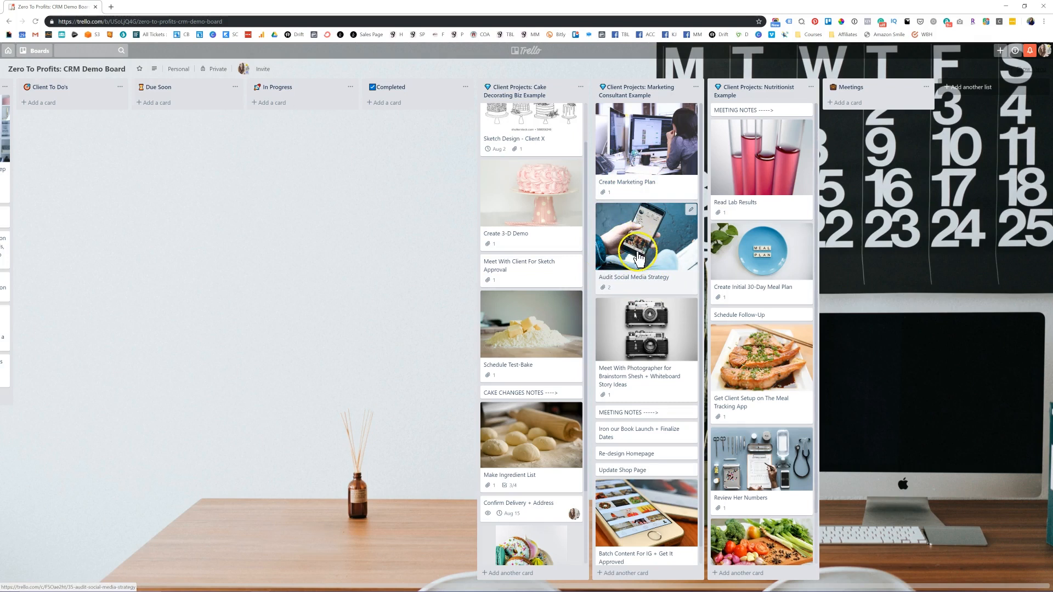
scroll(636, 258, "down", 1)
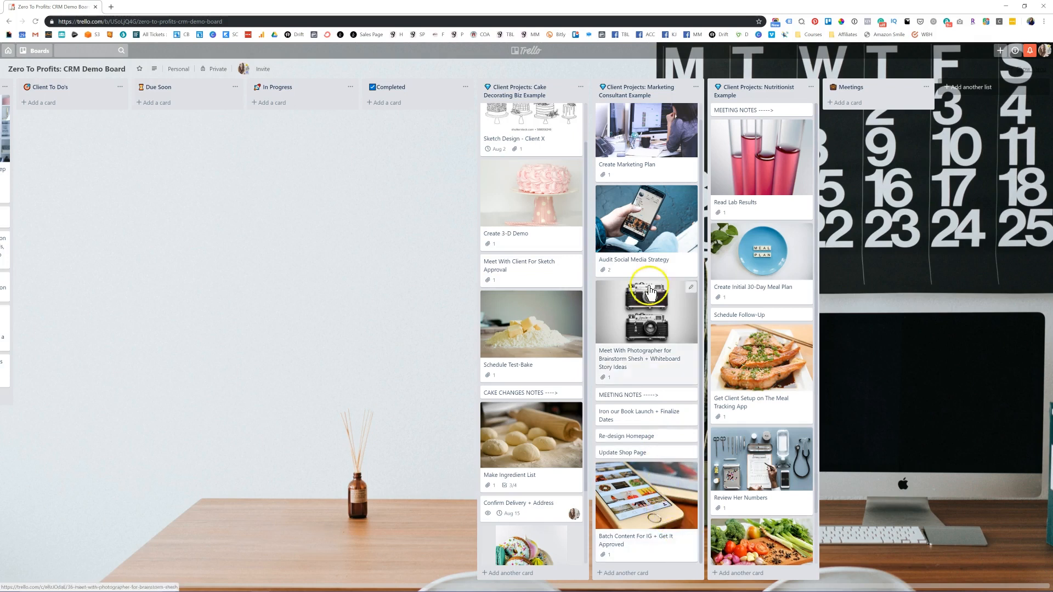
scroll(631, 165, "up", 1)
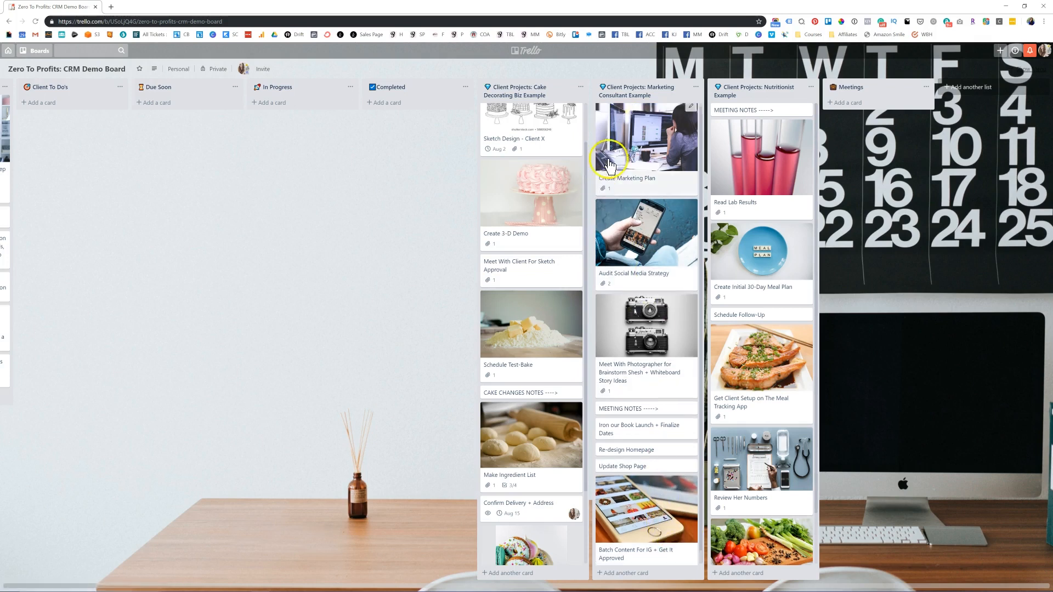
Step: Set the Create Marketing Plan card's due date to August 14, 2019 at 12:00 PM with a reminder 1 Day Before
left_click(649, 150)
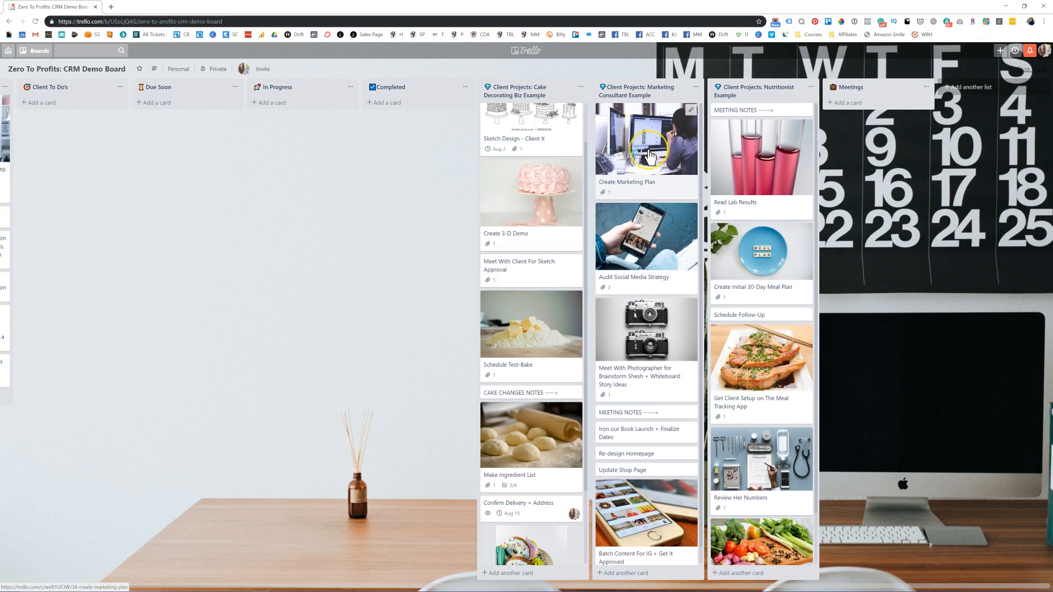
left_click(690, 117)
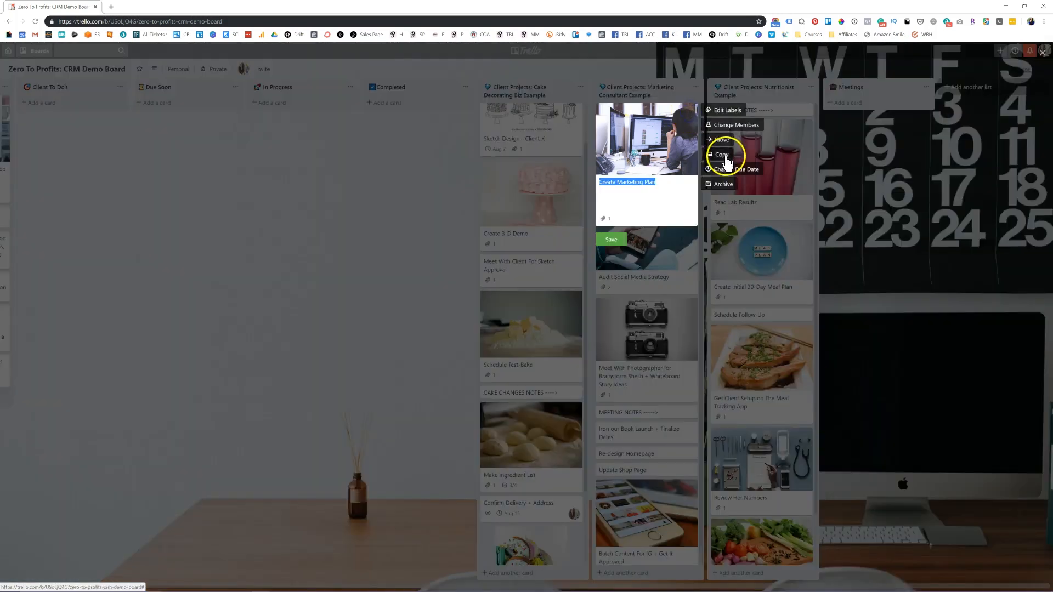
left_click(729, 170)
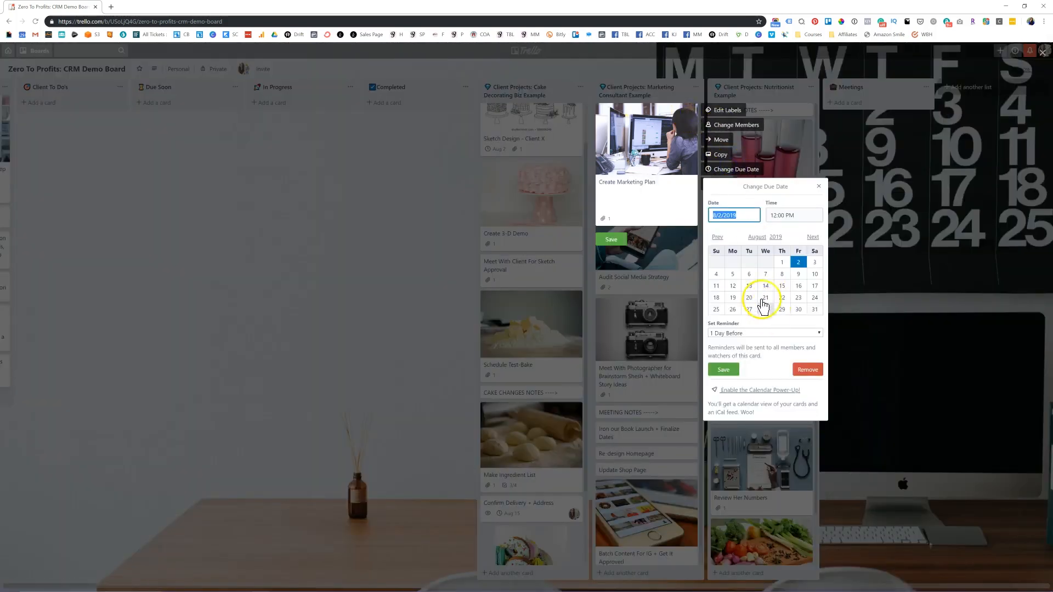
left_click(765, 285)
left_click(723, 370)
left_click(611, 241)
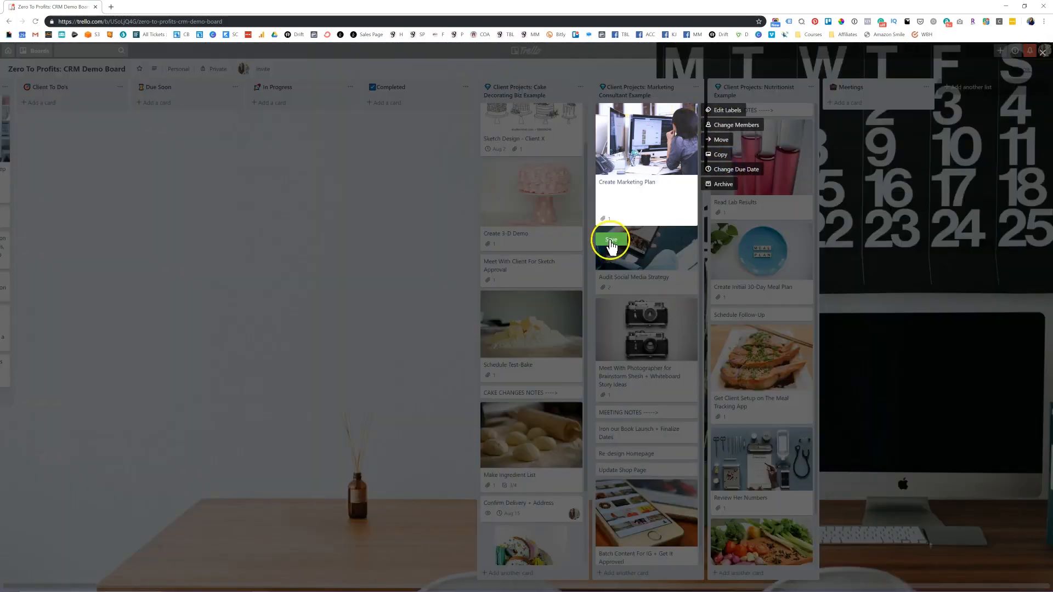
Step: Create a red label named PRIORITY on the Create Marketing Plan card
left_click(639, 143)
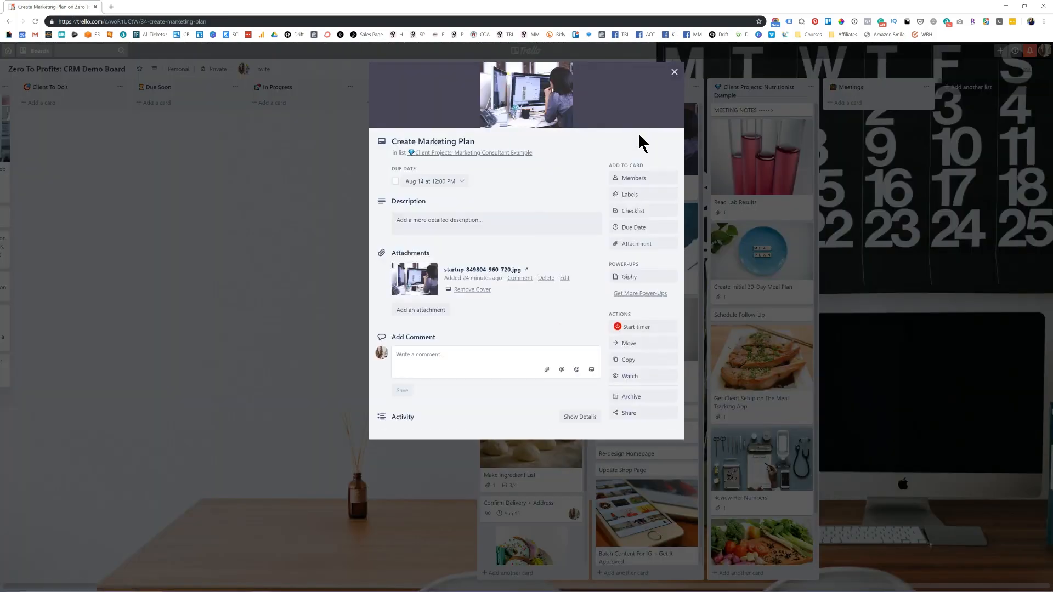
left_click(658, 196)
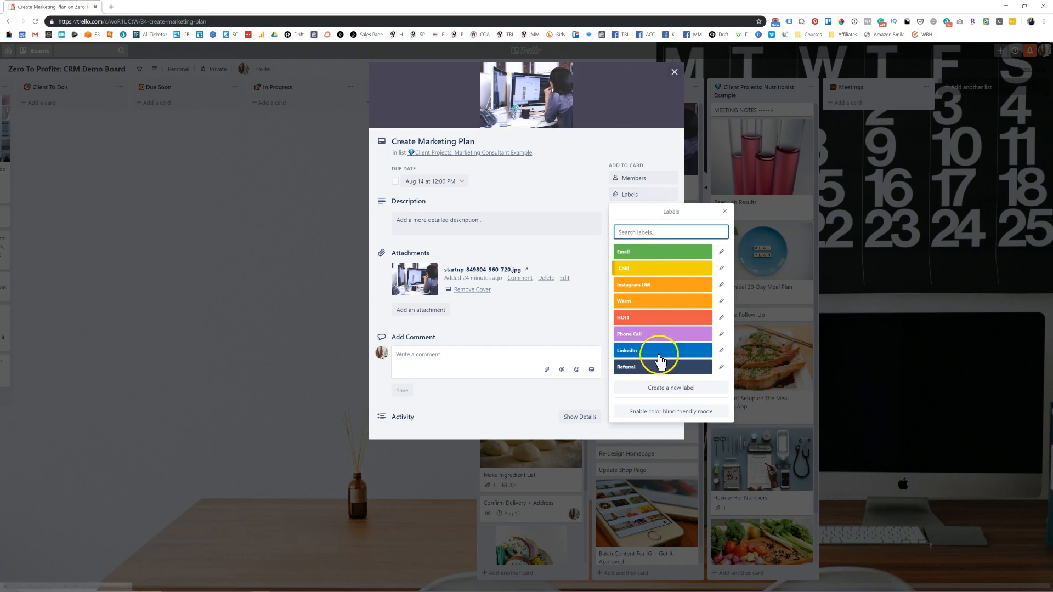
left_click(671, 392)
type("P")
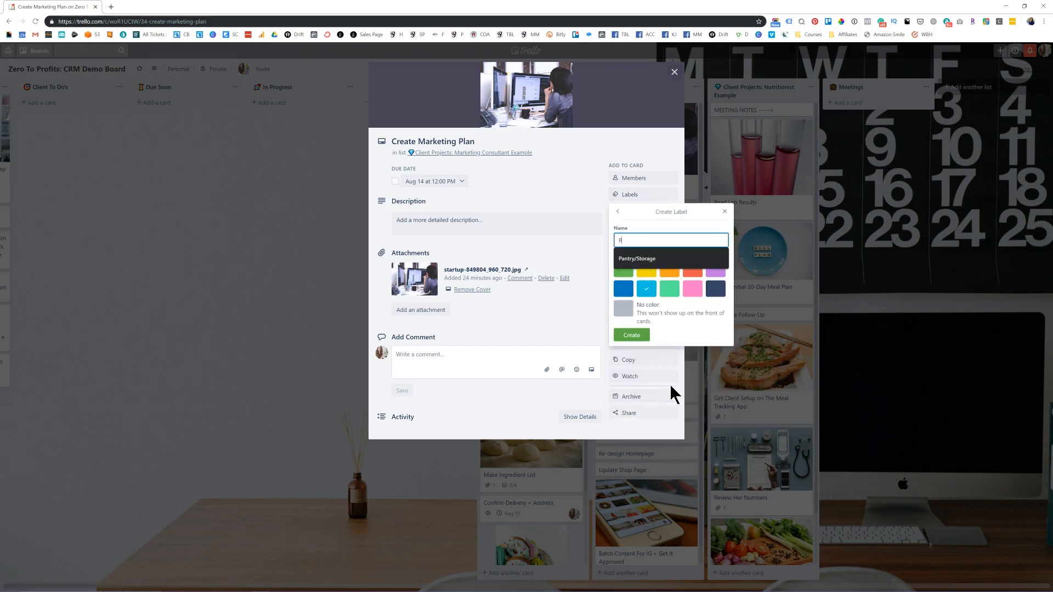
type("RIORITY")
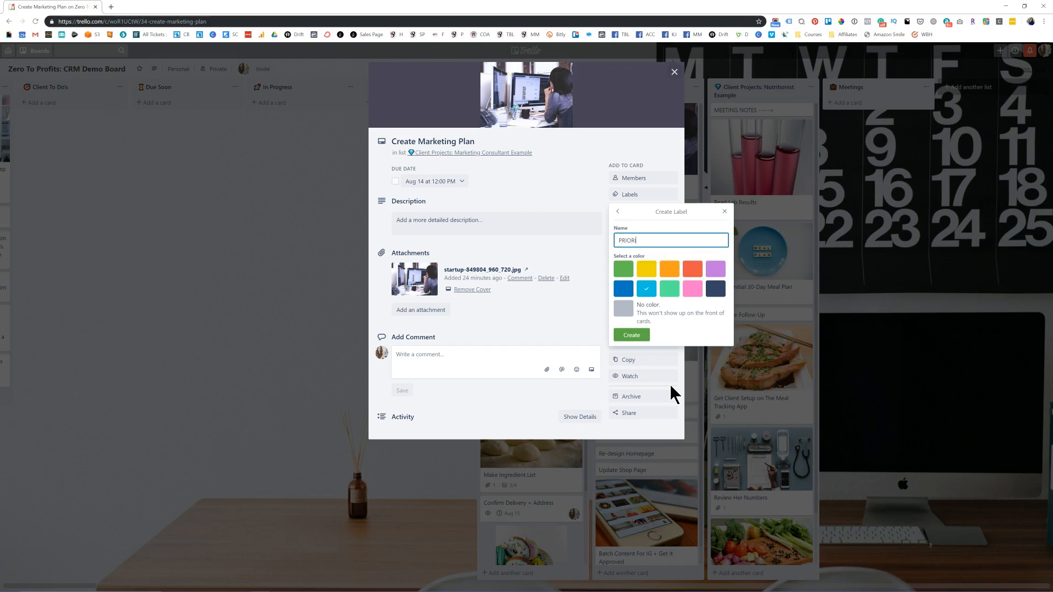
left_click(691, 267)
left_click(643, 335)
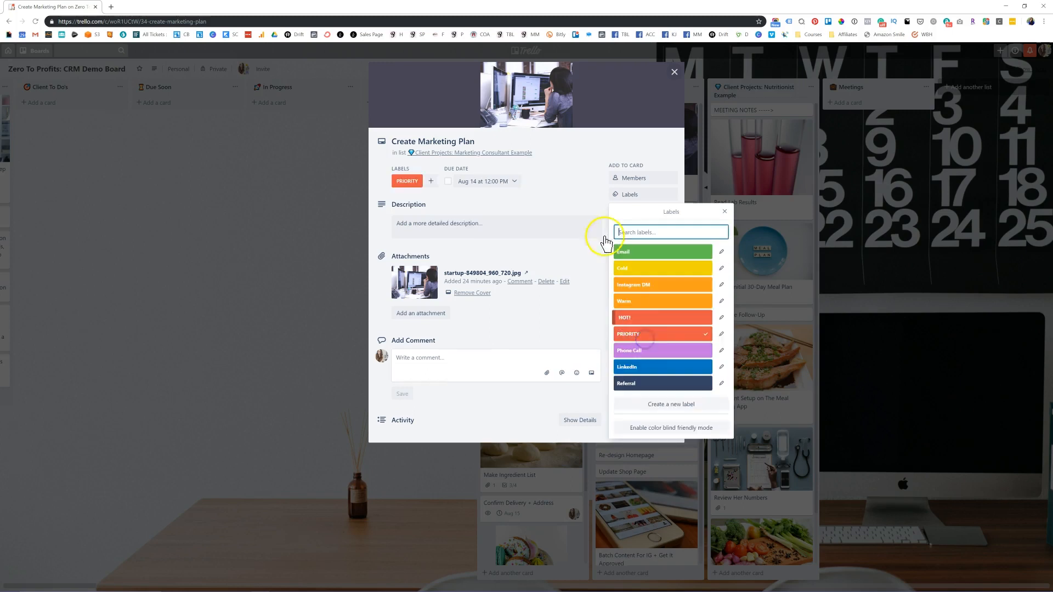
Step: Close the Create Marketing Plan card and move it to the Due Soon list
left_click(318, 192)
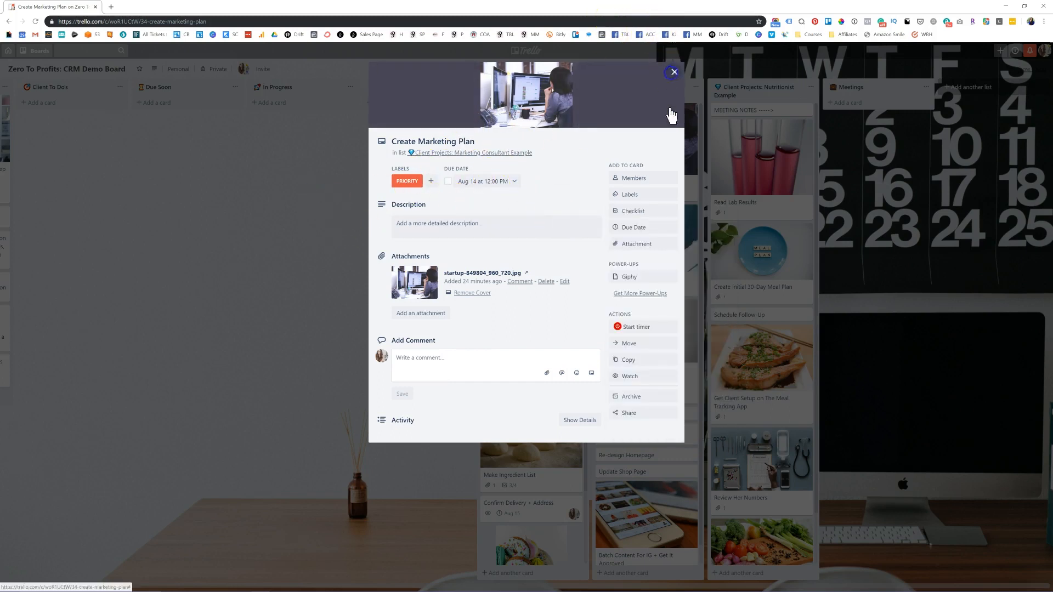
left_click(674, 72)
left_click_drag(603, 180, 205, 172)
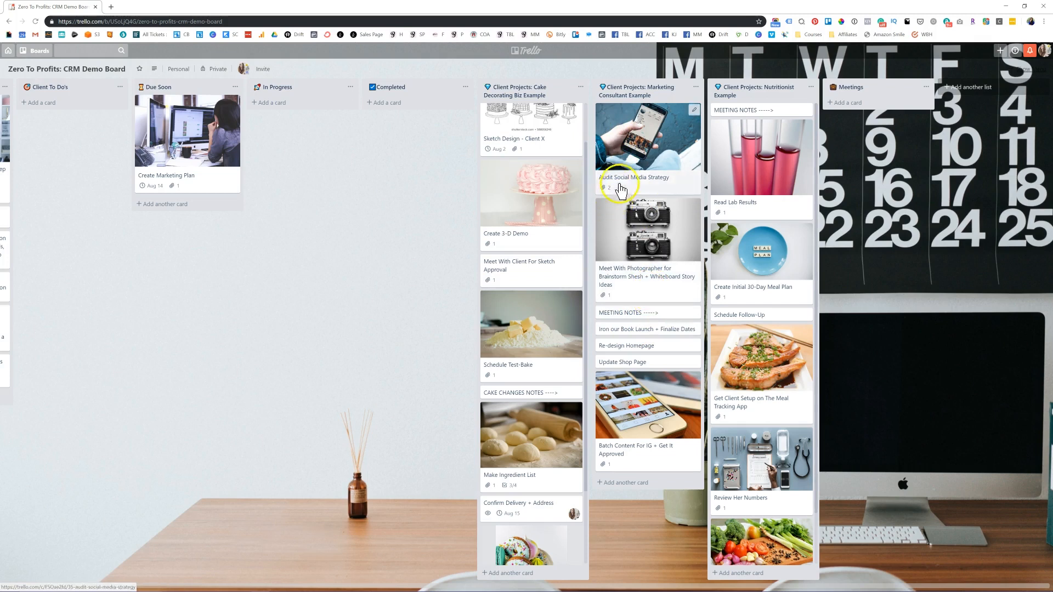
Step: Add a checklist to the Audit Social Media Strategy card with the items Engagement ratios, Fresh content ideas and Consistency
left_click(671, 179)
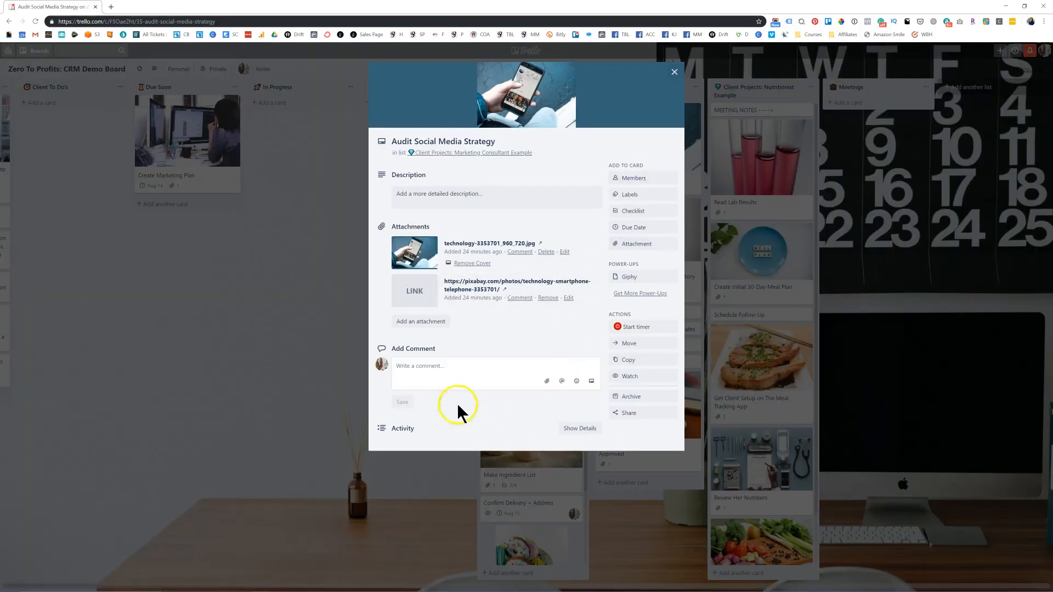
left_click(641, 209)
left_click(636, 301)
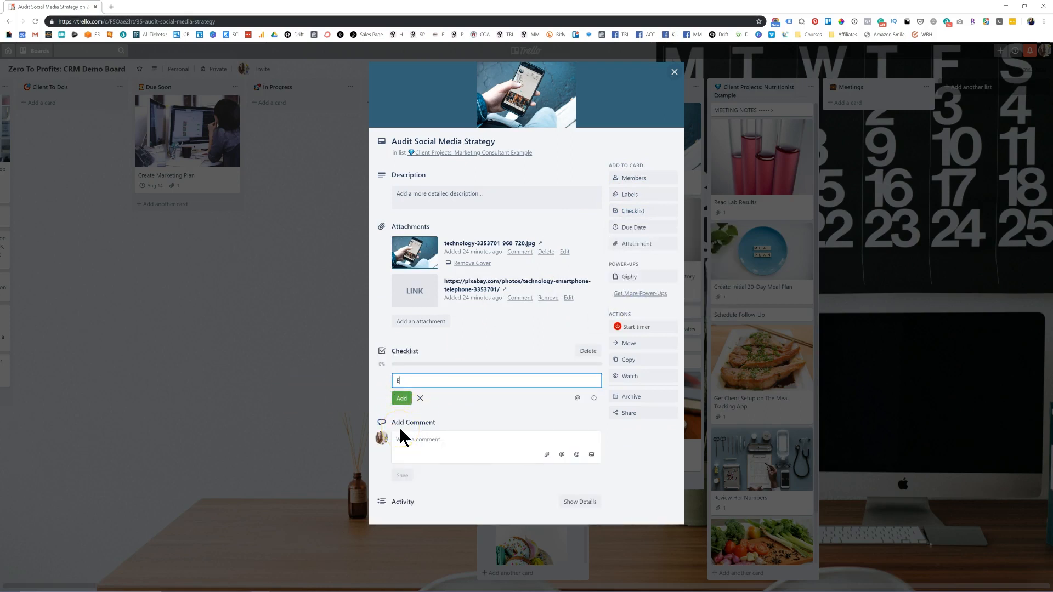
type("Engagement ratio")
type("s")
key("Return")
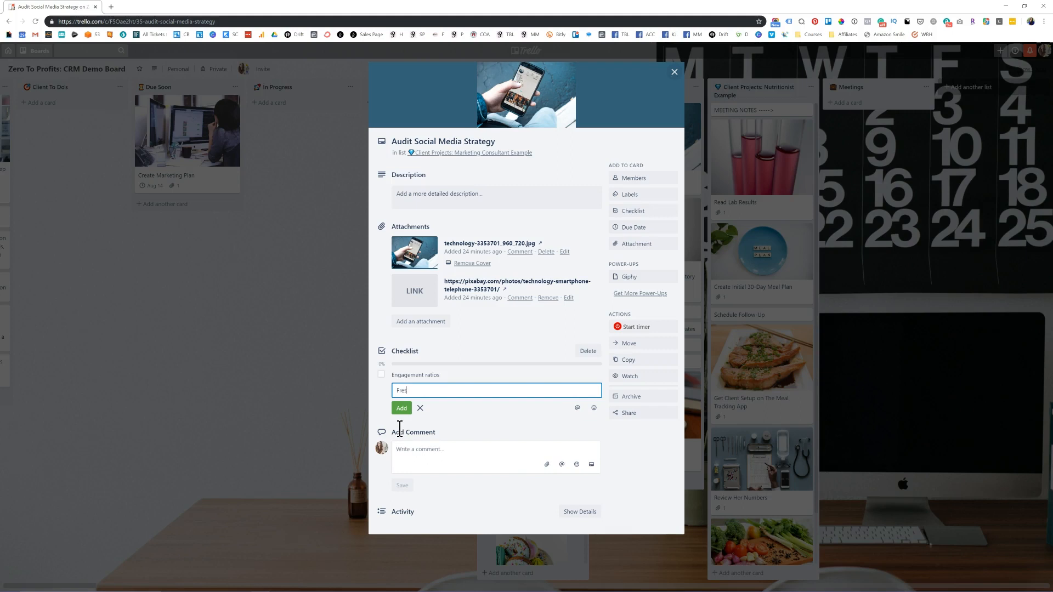
type("eas")
key("Return")
type("Co")
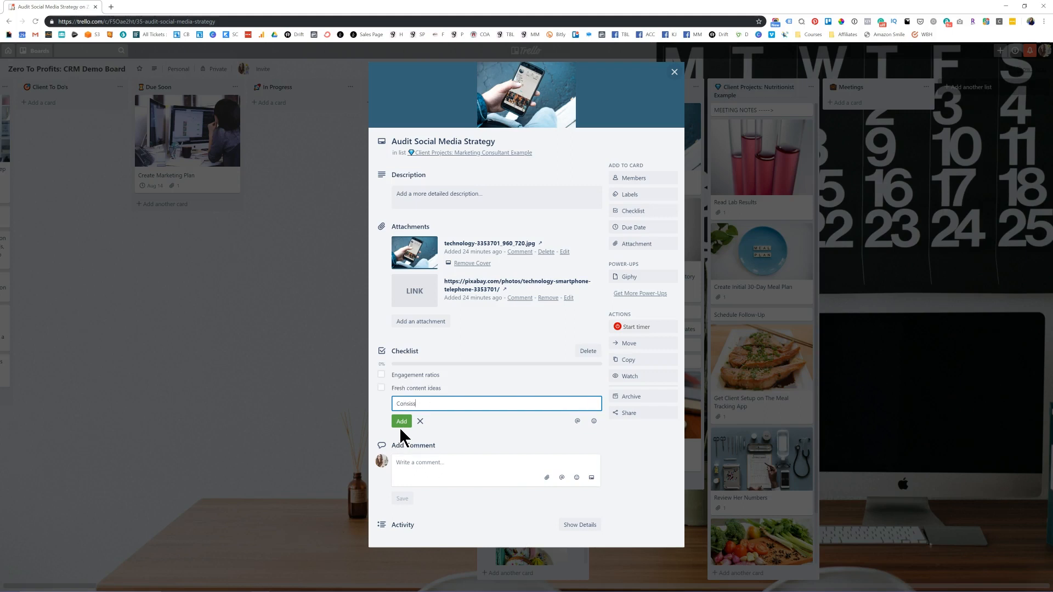
type("nsistency")
key("Return")
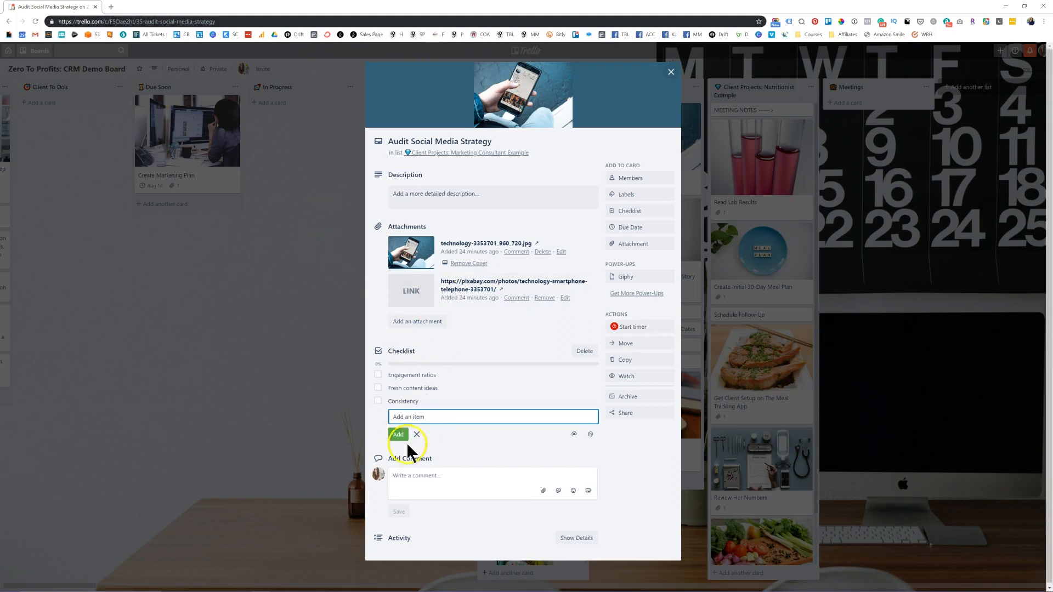
Step: Mark all three checklist items on the Audit Social Media Strategy card as complete
left_click(377, 375)
left_click(381, 388)
left_click(382, 401)
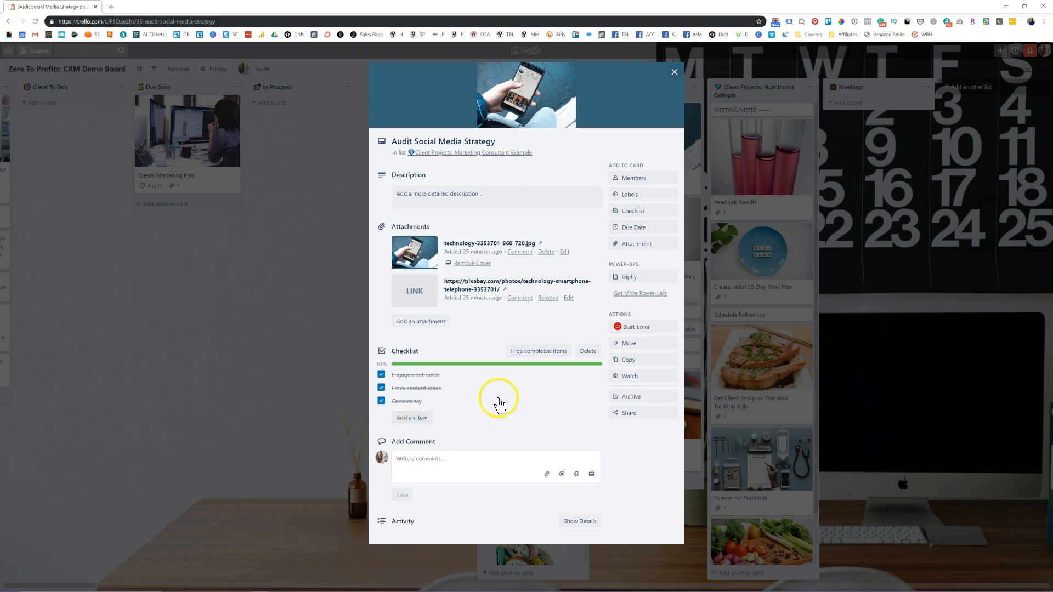
left_click(426, 143)
left_click(463, 427)
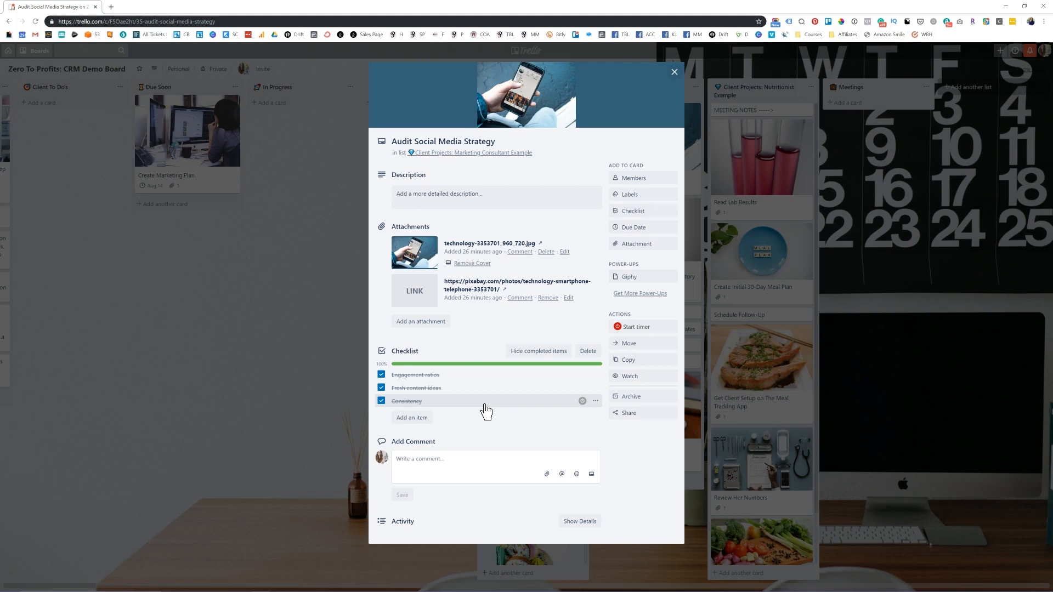
Step: Close the card and move Create Marketing Plan back to the start of the Client Projects: Marketing Consultant Example list
left_click(338, 275)
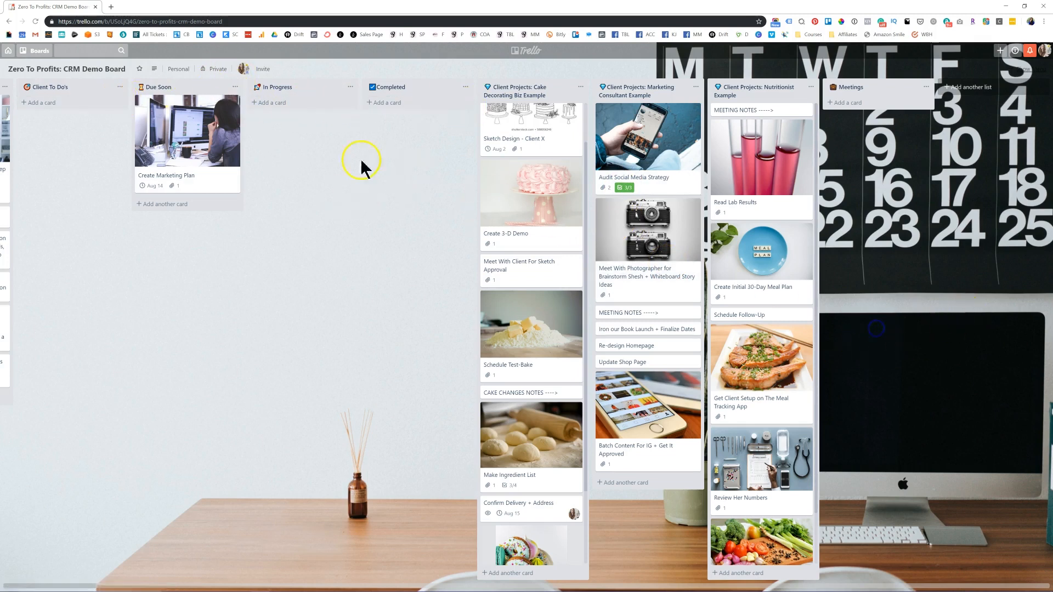
left_click_drag(188, 136, 630, 120)
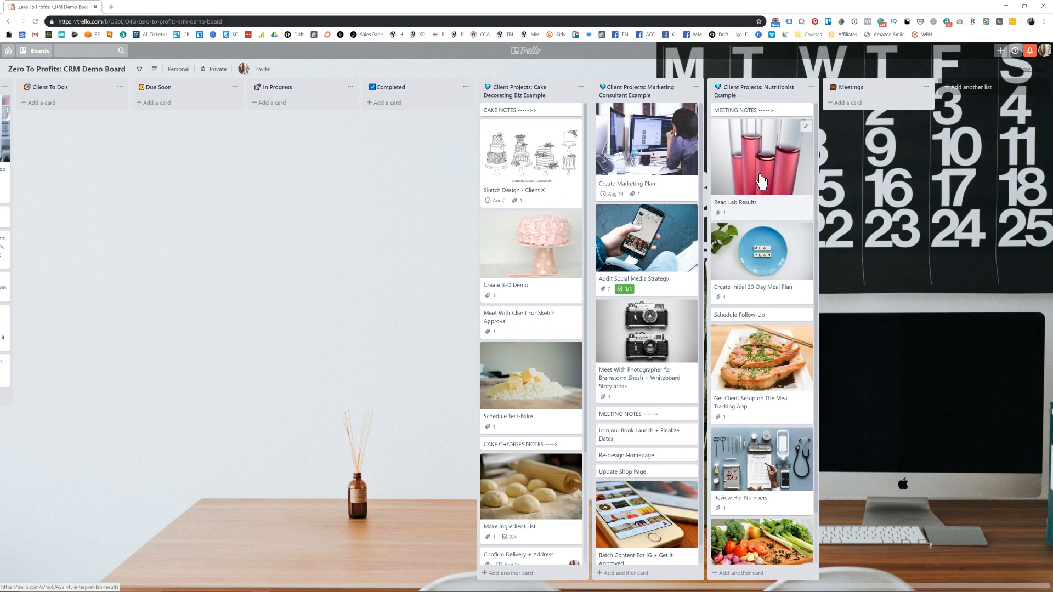
Step: Review the cards in the Client Projects: Nutritionist Example list, looking inside MEETING NOTES and Read Lab Results
left_click(749, 117)
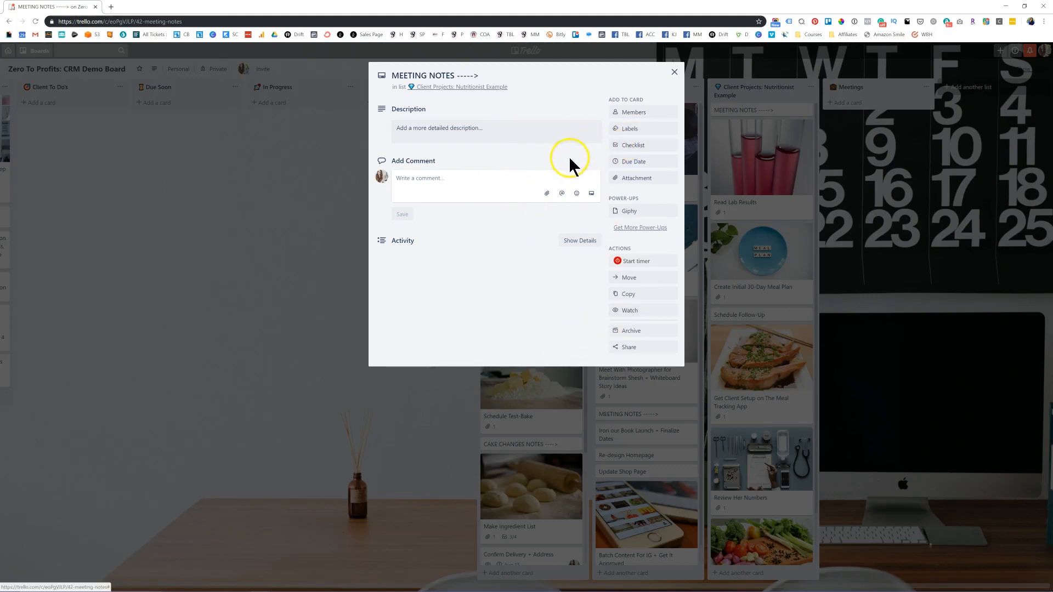
left_click(674, 72)
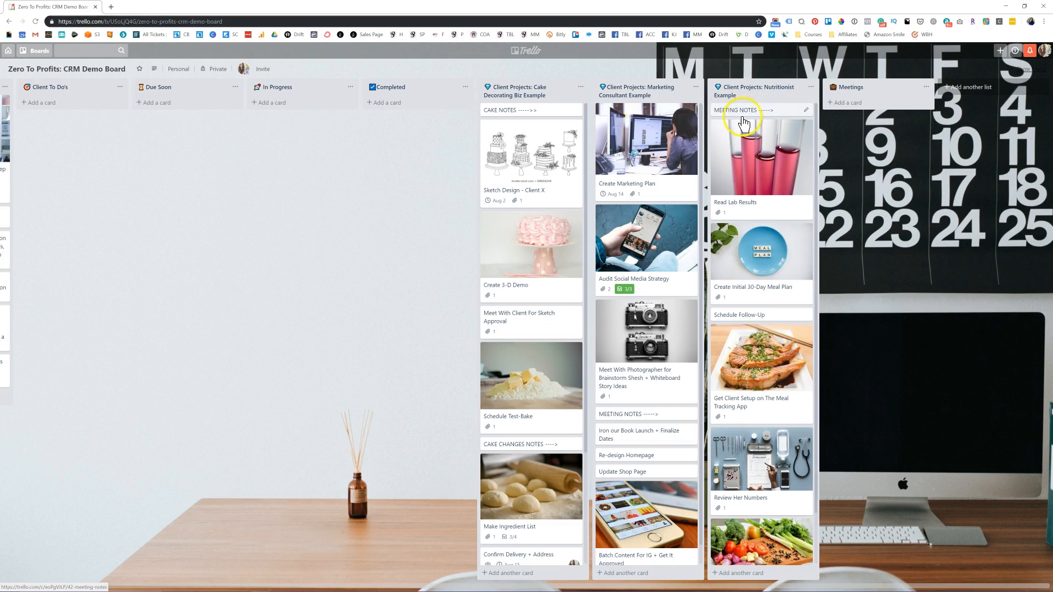
left_click(750, 192)
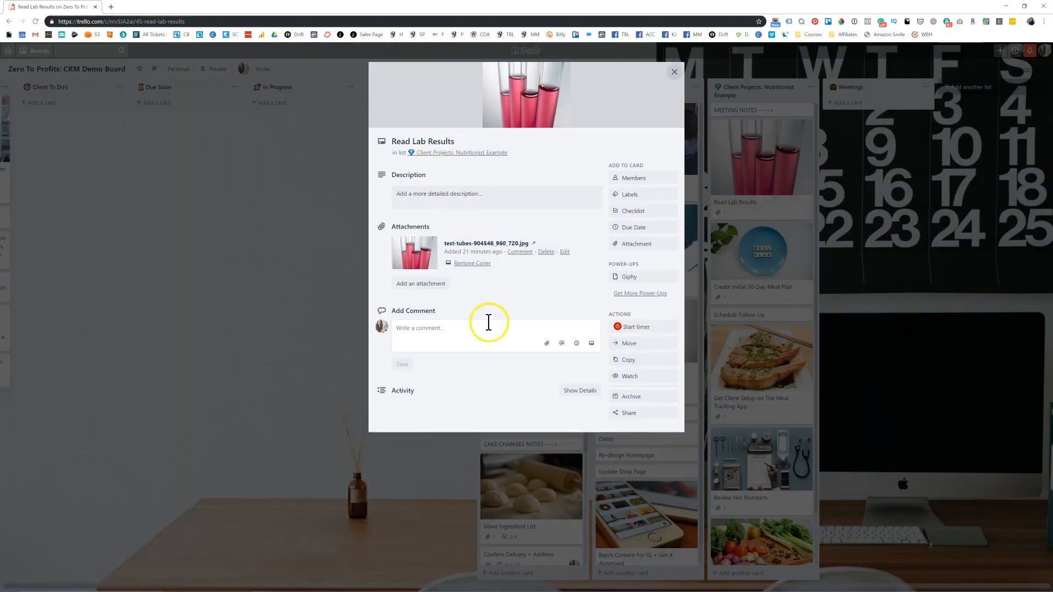
left_click(342, 276)
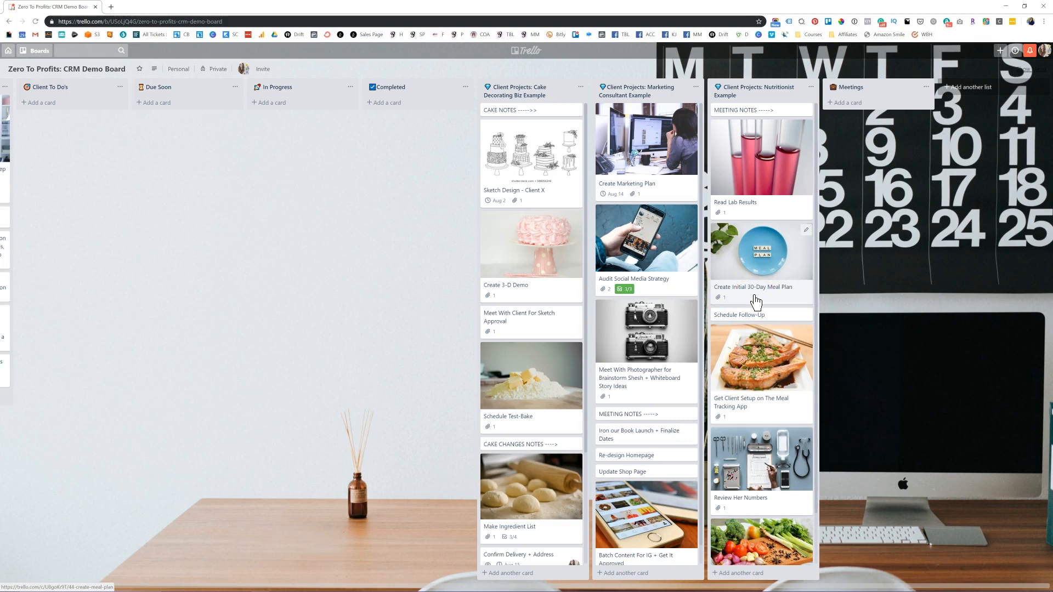
left_click(775, 159)
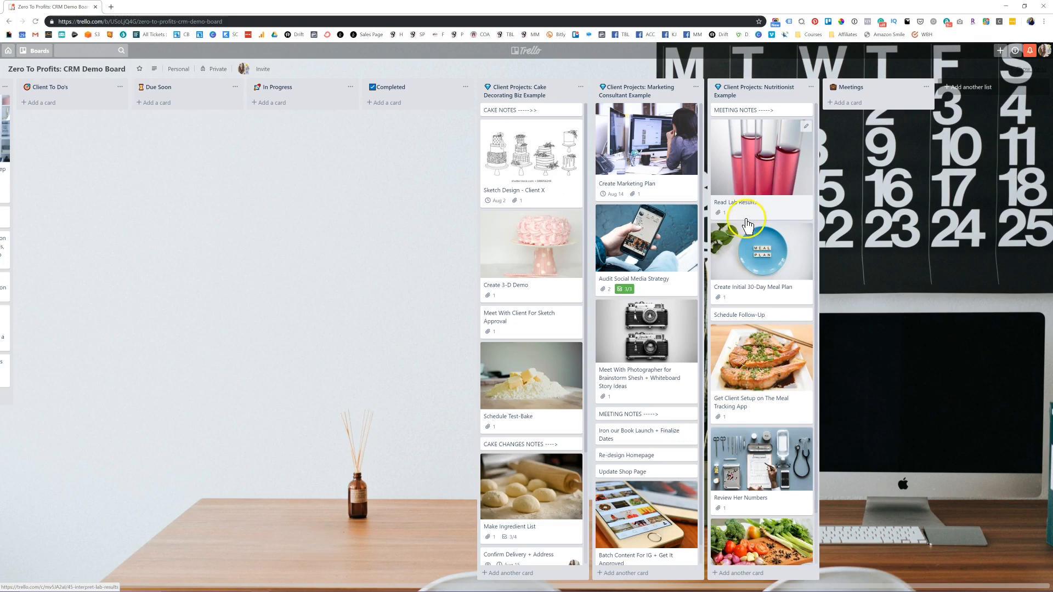
left_click(784, 300)
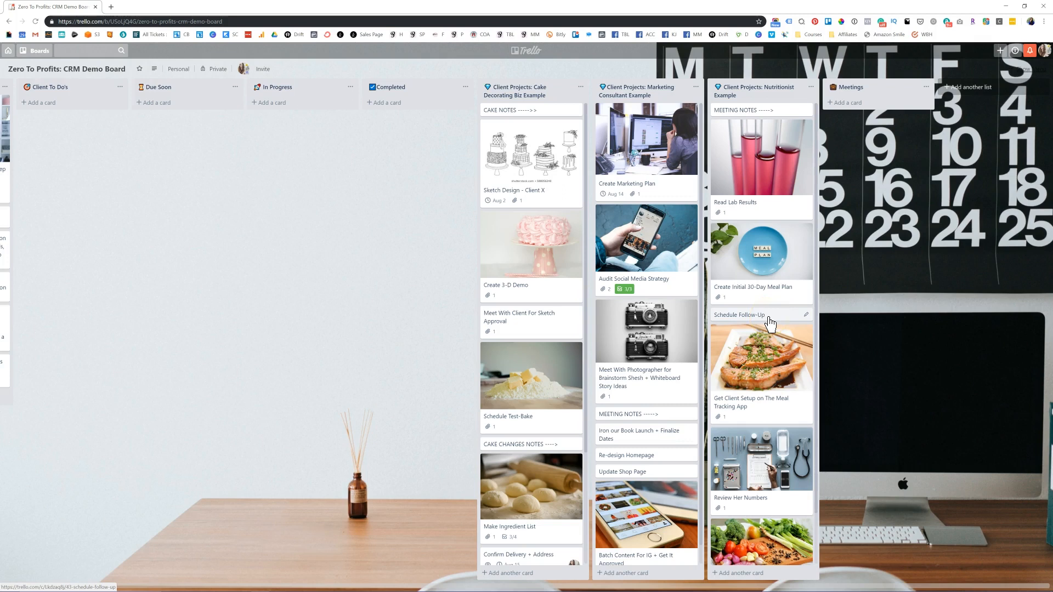
left_click(758, 250)
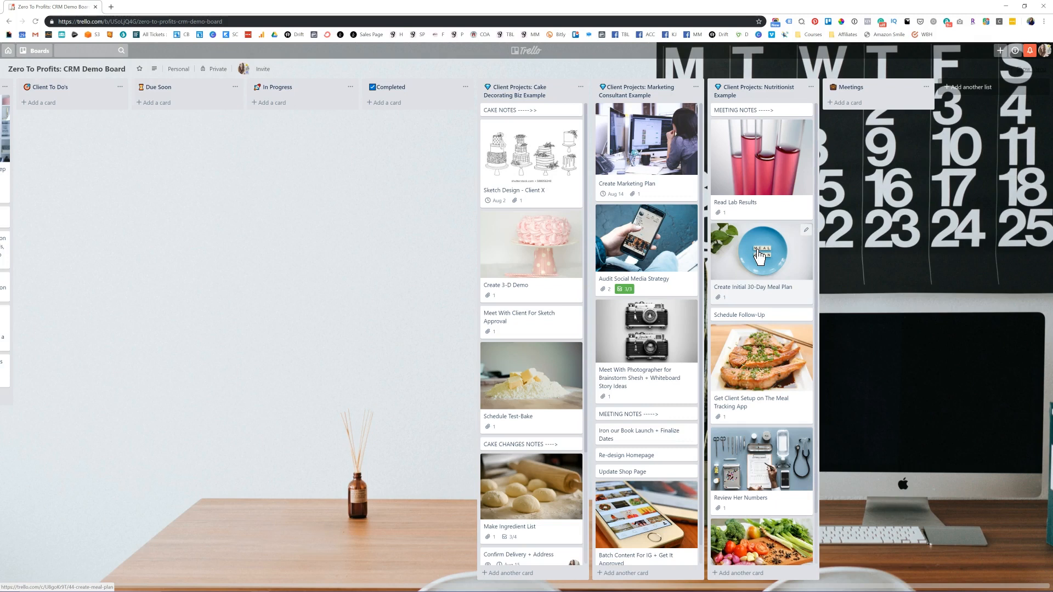
left_click(774, 204)
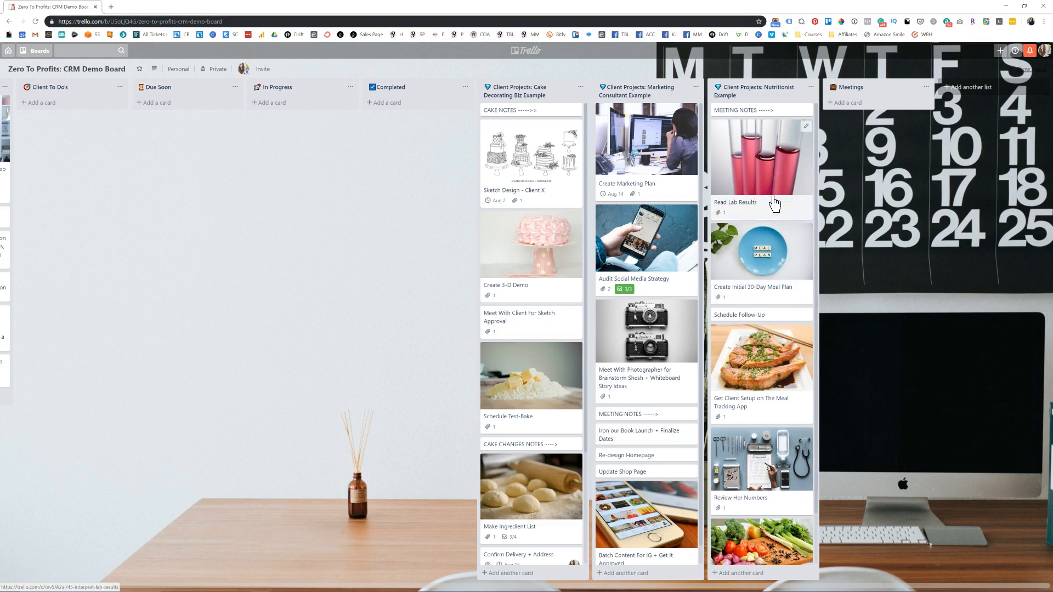
left_click(792, 303)
scroll(812, 371, "down", 1)
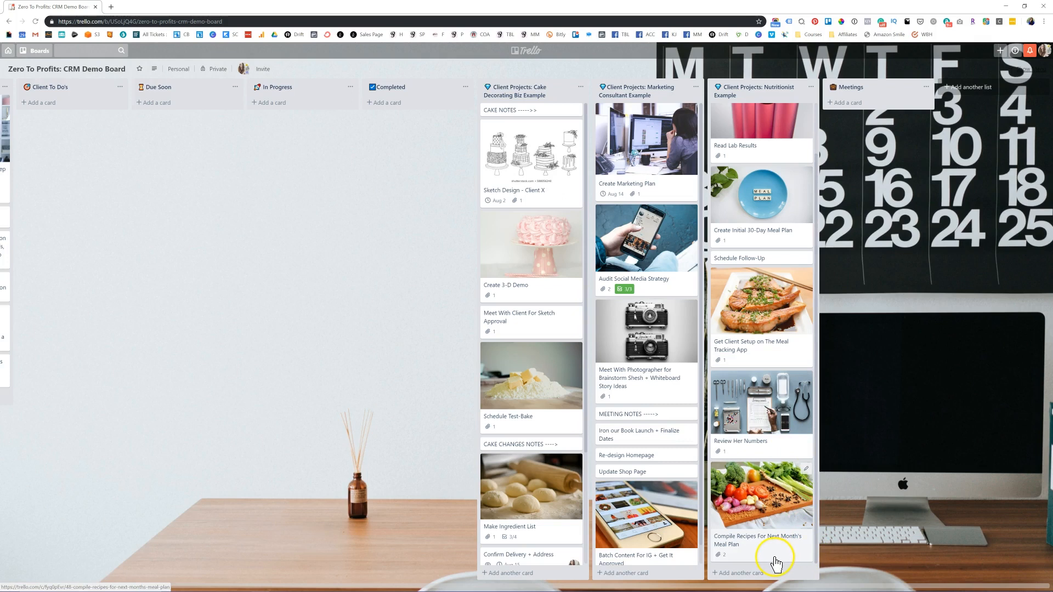
Step: Open the Compile Recipes For Next Month's Meal Plan card and search Pinterest for vegan keto recipes in a new browser tab
left_click(790, 513)
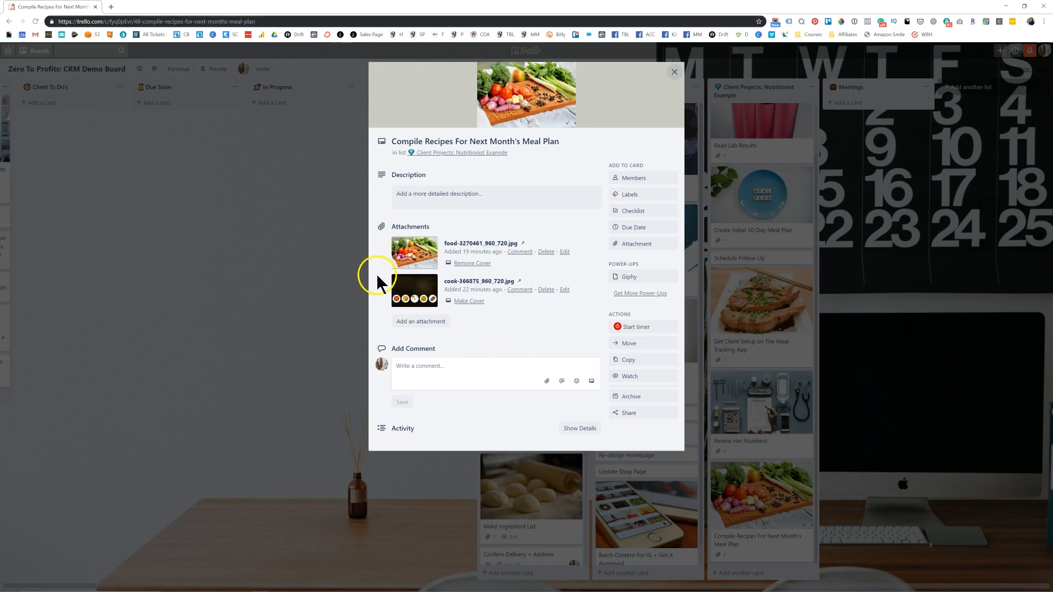
left_click(111, 7)
type("pinterest.com")
key("Return")
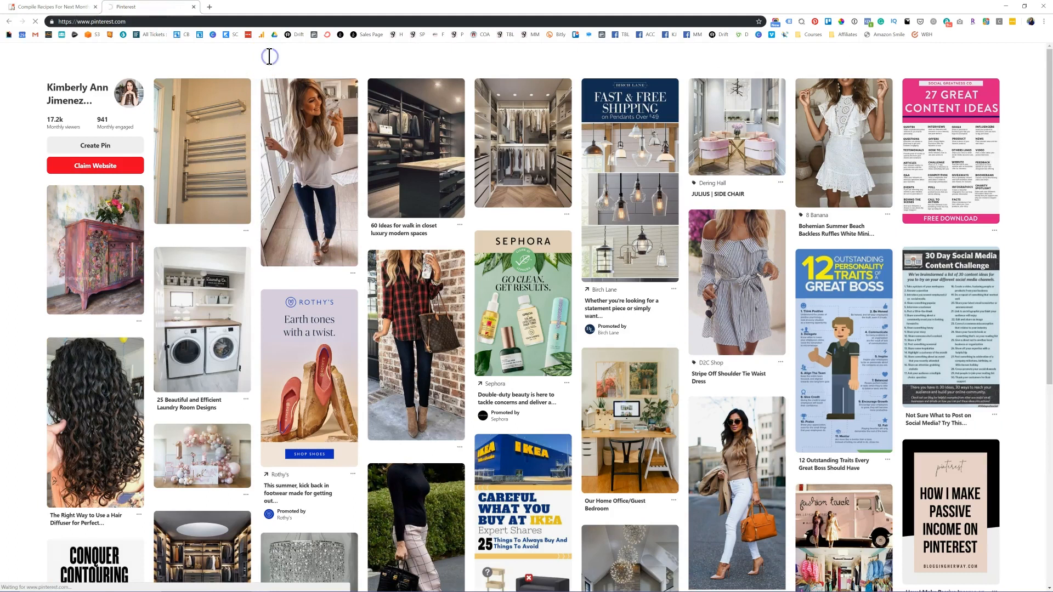
left_click(269, 55)
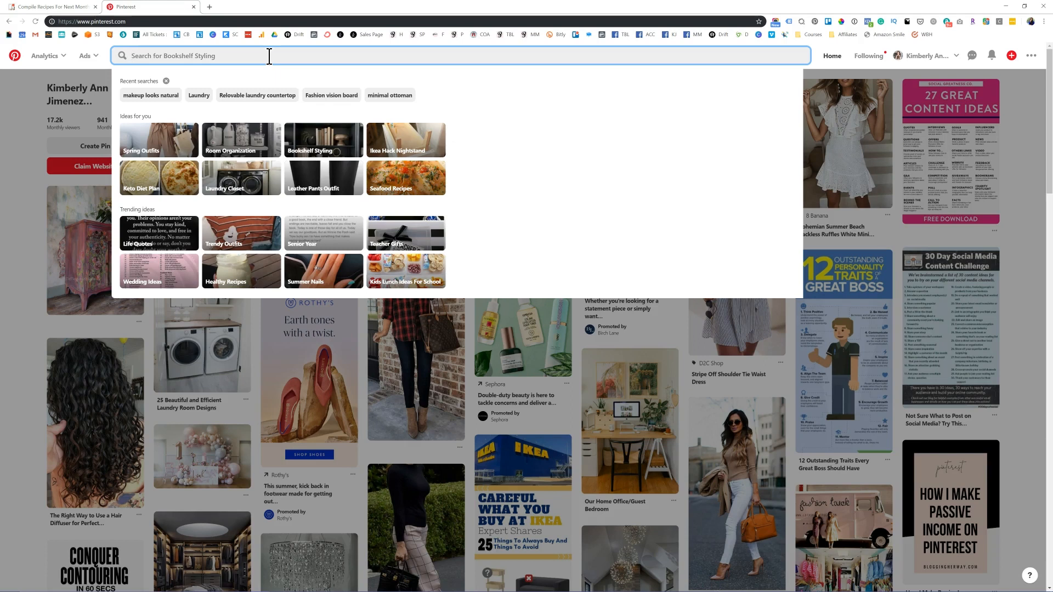
type("vega")
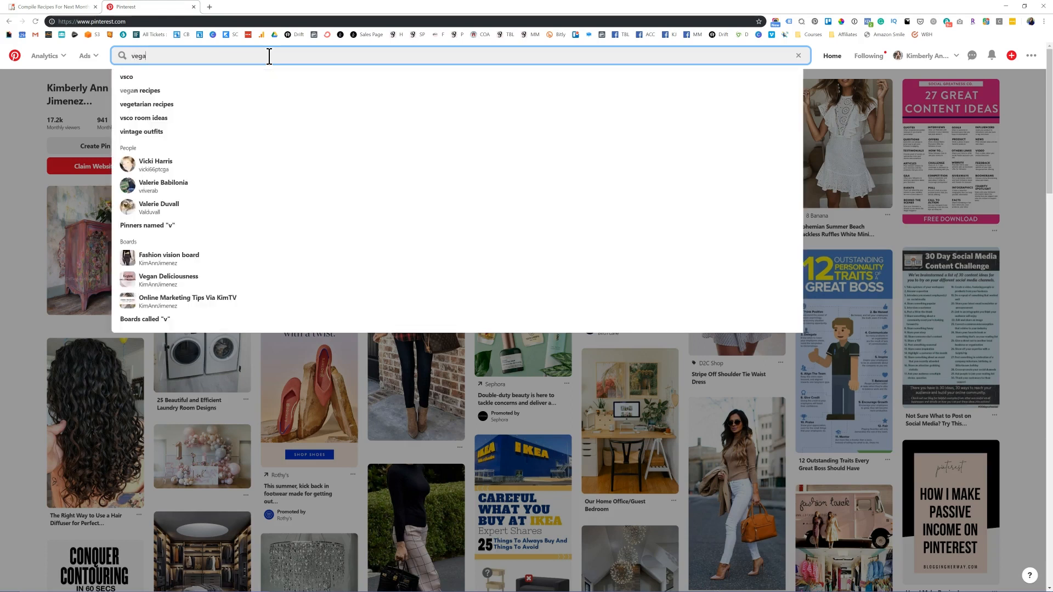
type("n keto")
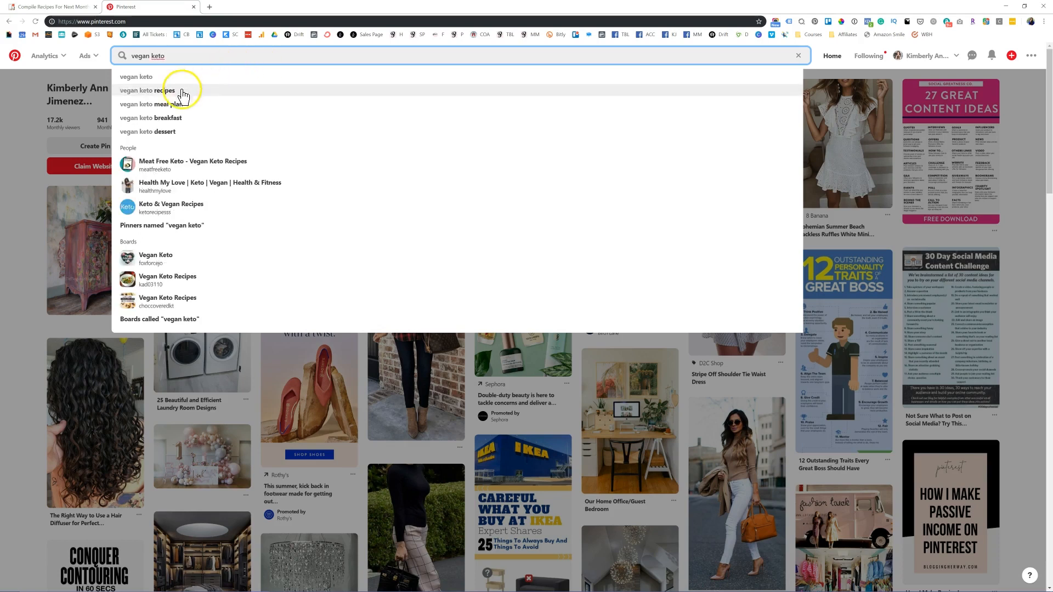
left_click(181, 90)
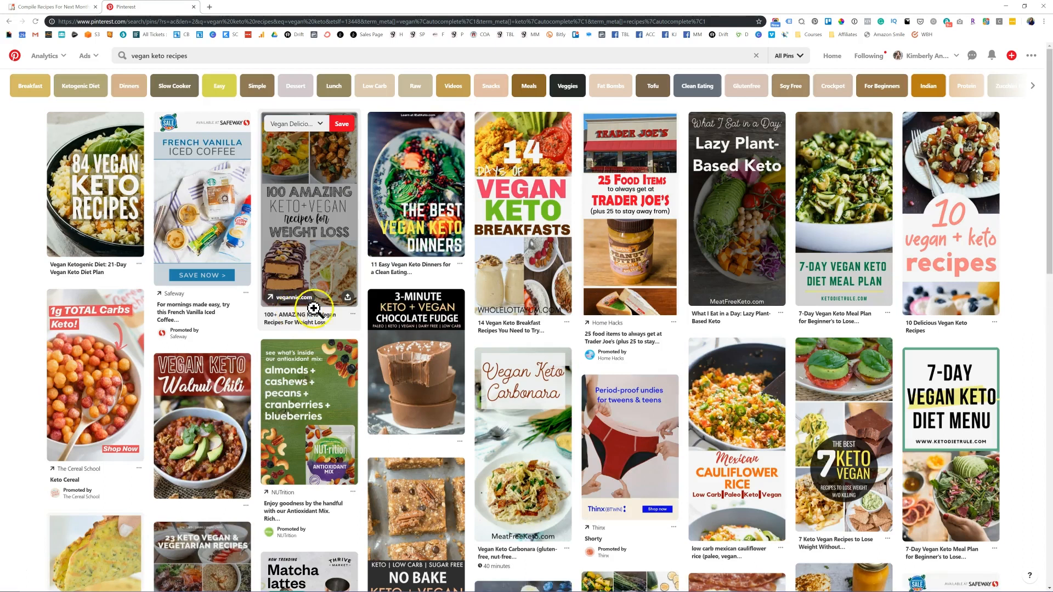
Step: Attach the Pinterest link of the low carb mexican cauliflower rice pin to the Compile Recipes For Next Month's Meal Plan card
scroll(490, 347, "down", 2)
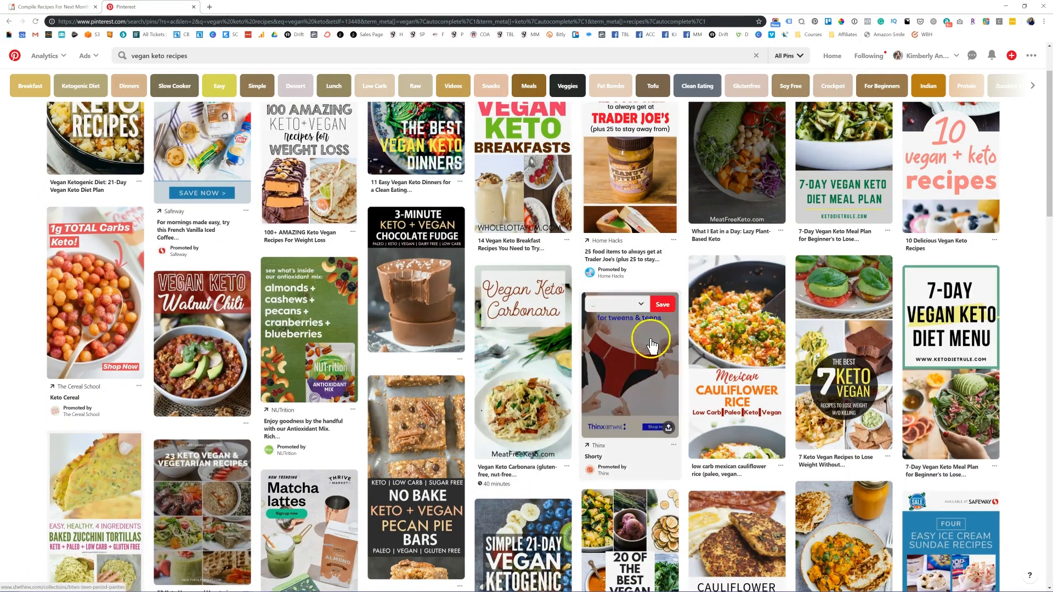
left_click(724, 296)
left_click(256, 21)
right_click(256, 21)
left_click(294, 65)
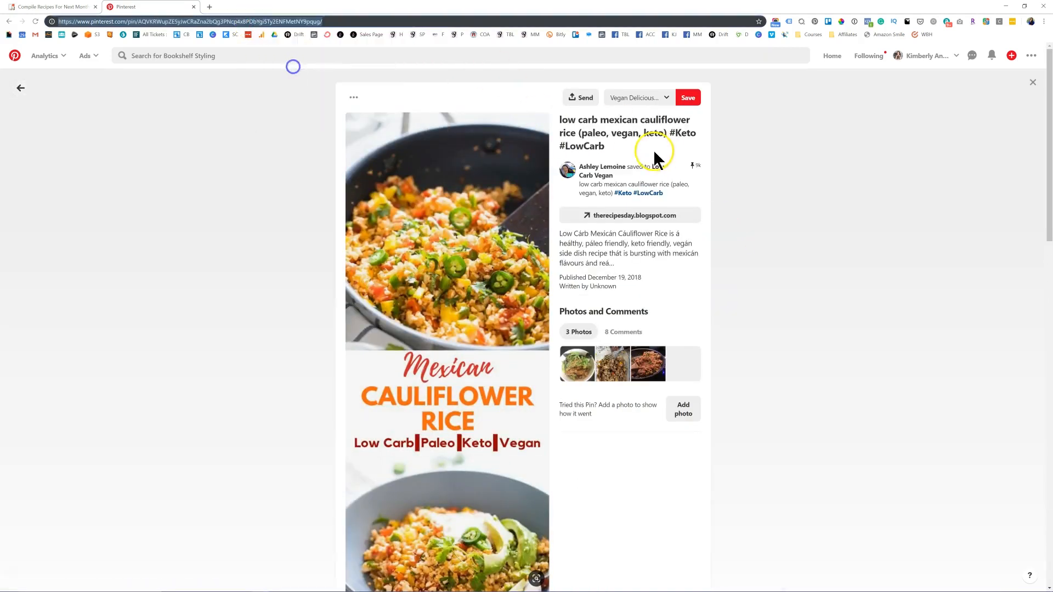
left_click(72, 12)
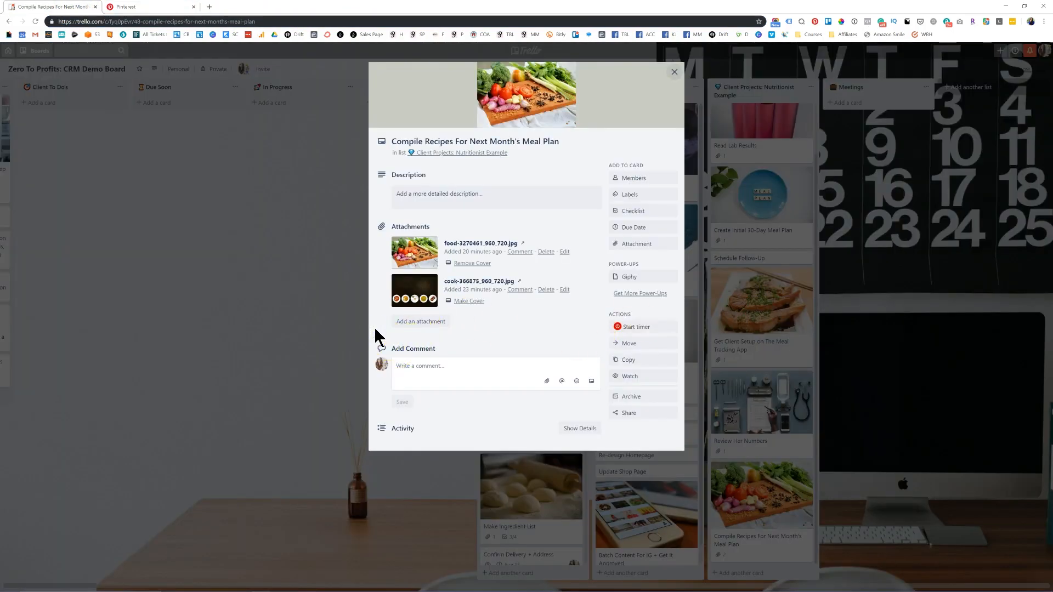
key("ctrl+v")
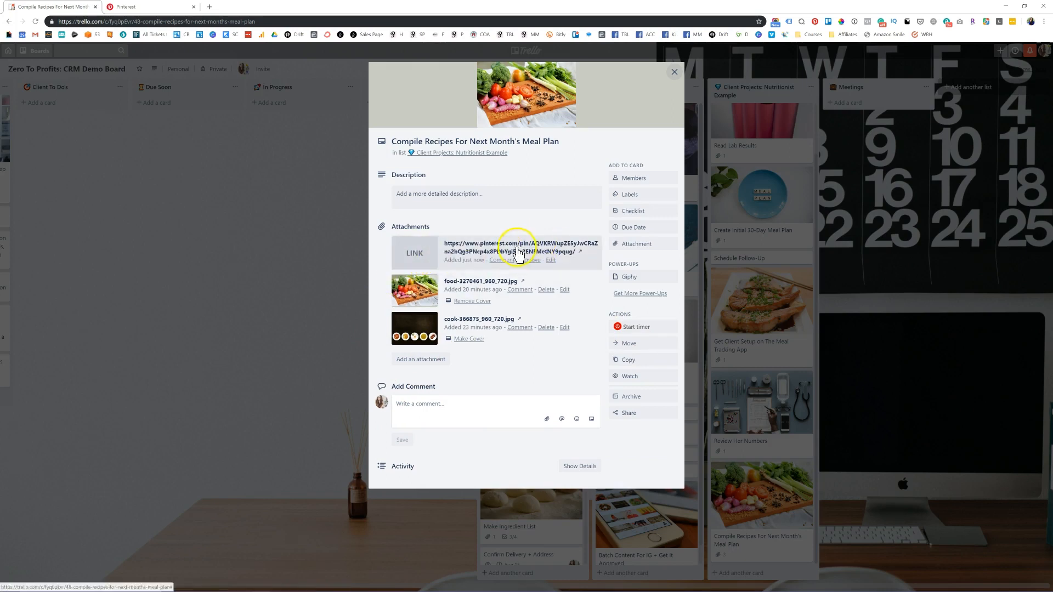
Step: Attach the therecipesday.blogspot.com source link from the cauliflower rice pin to the Trello recipe card
left_click(118, 7)
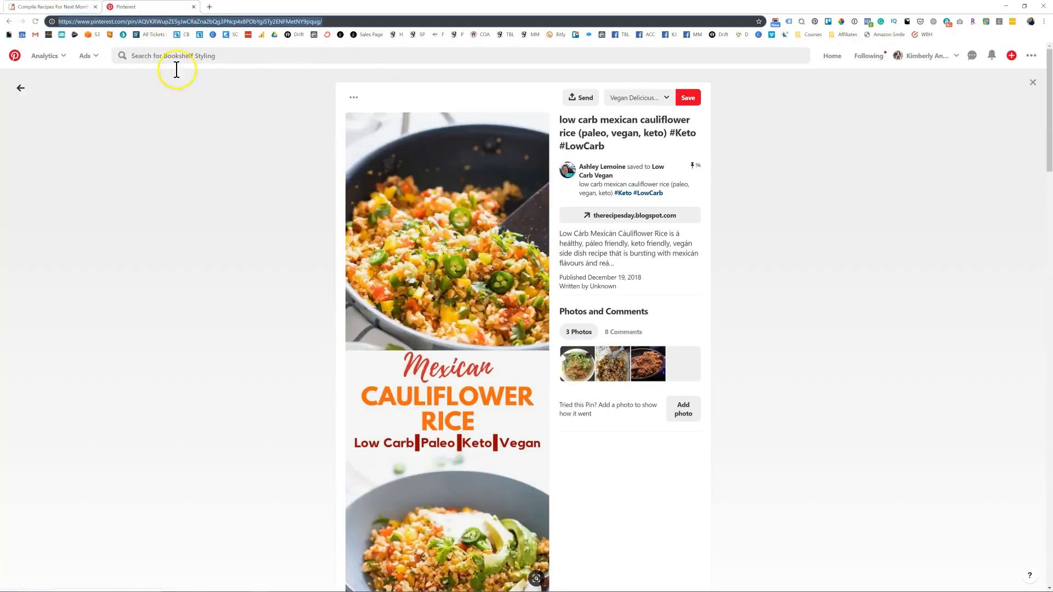
left_click_drag(536, 316, 466, 384)
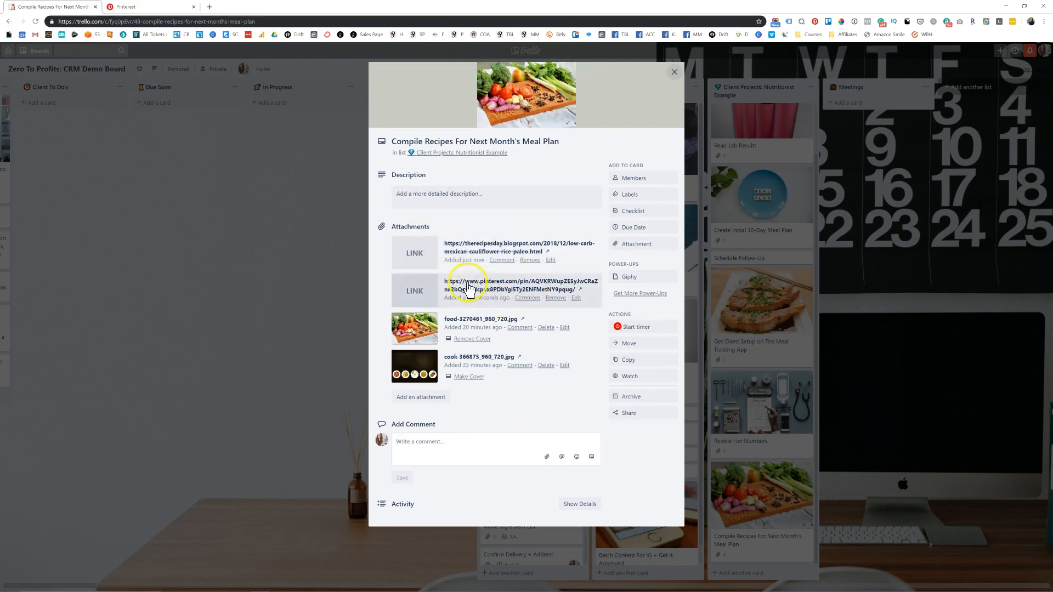
Step: Open the attached blog recipe, add its dish photo to the Trello recipe card as an attachment, and close the card
left_click(406, 244)
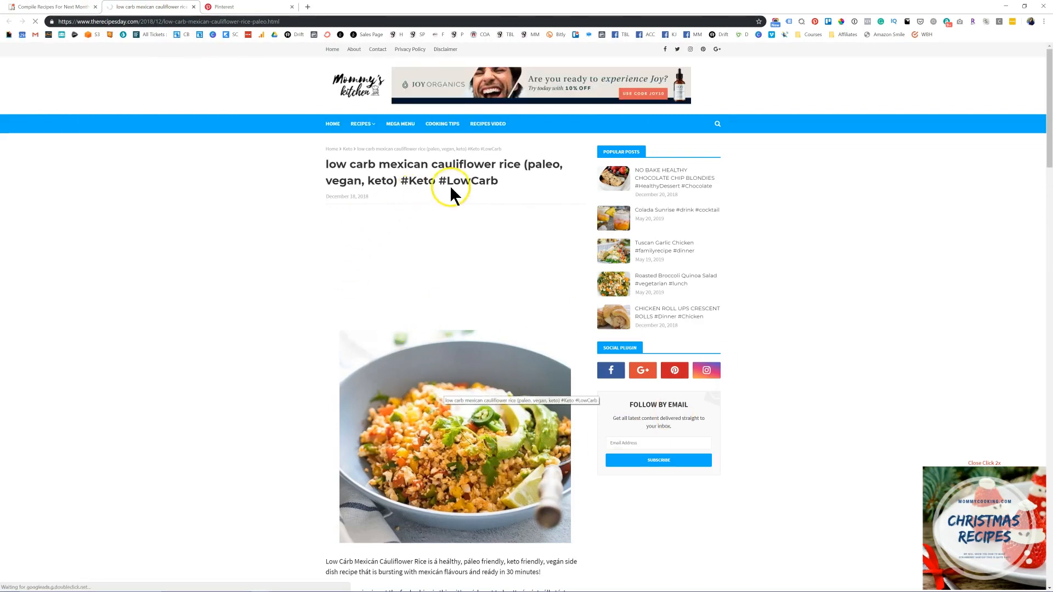
left_click_drag(513, 417, 474, 412)
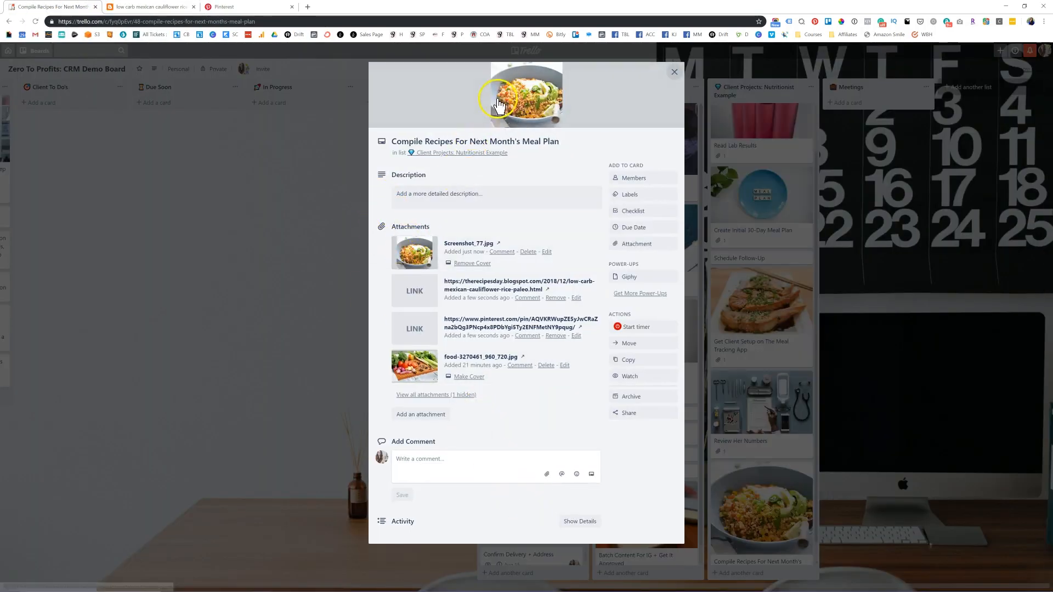
left_click(301, 224)
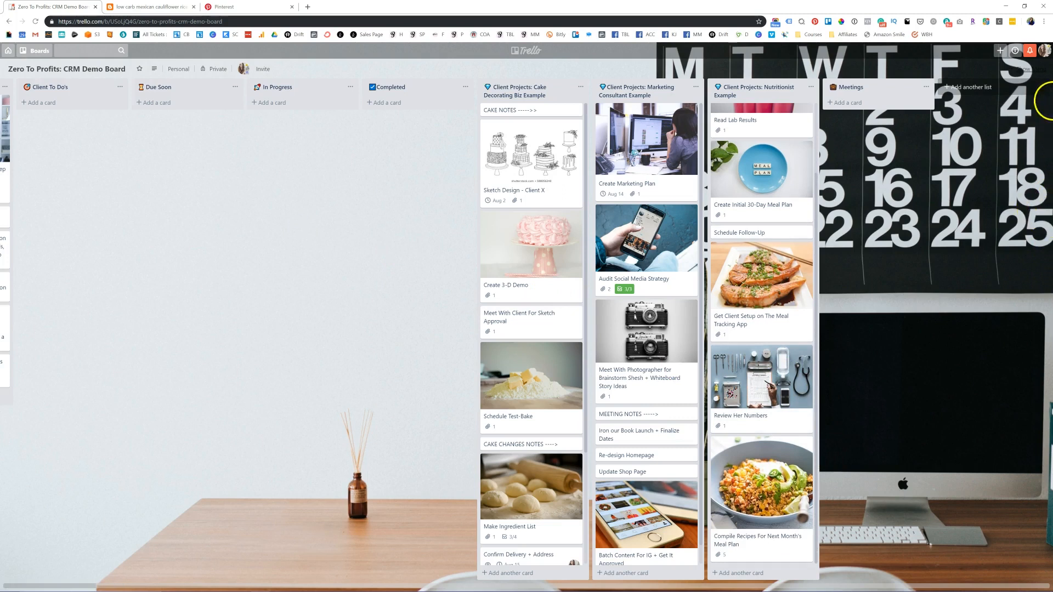
Step: Move Read Lab Results, Compile Recipes For Next Month's Meal Plan, Get Client Setup on The Meal Tracking App and Create Initial 30-Day Meal Plan to Completed
right_click(702, 155)
left_click(702, 155)
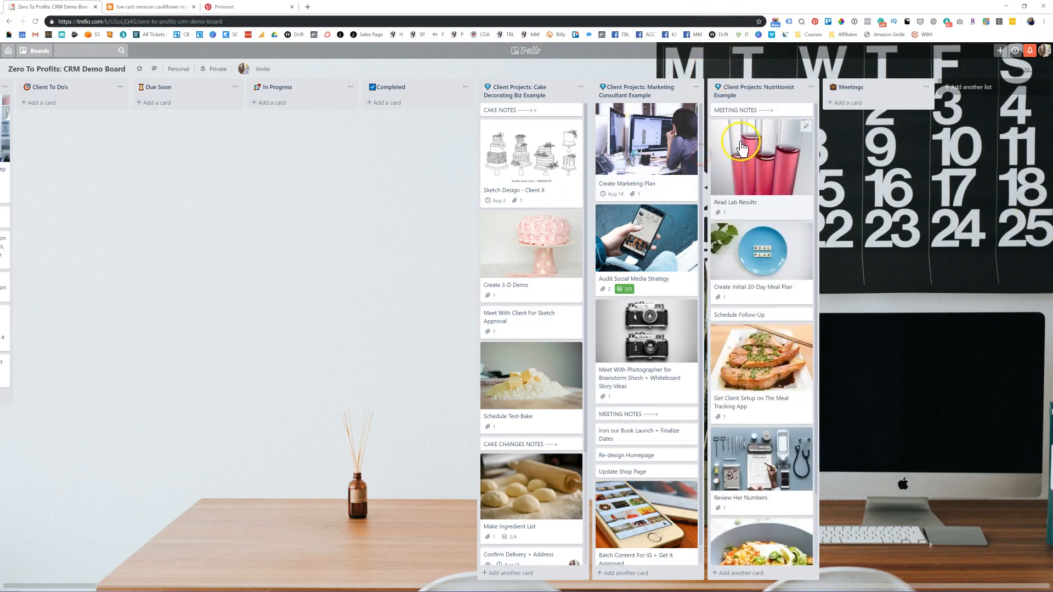
left_click_drag(738, 132, 414, 156)
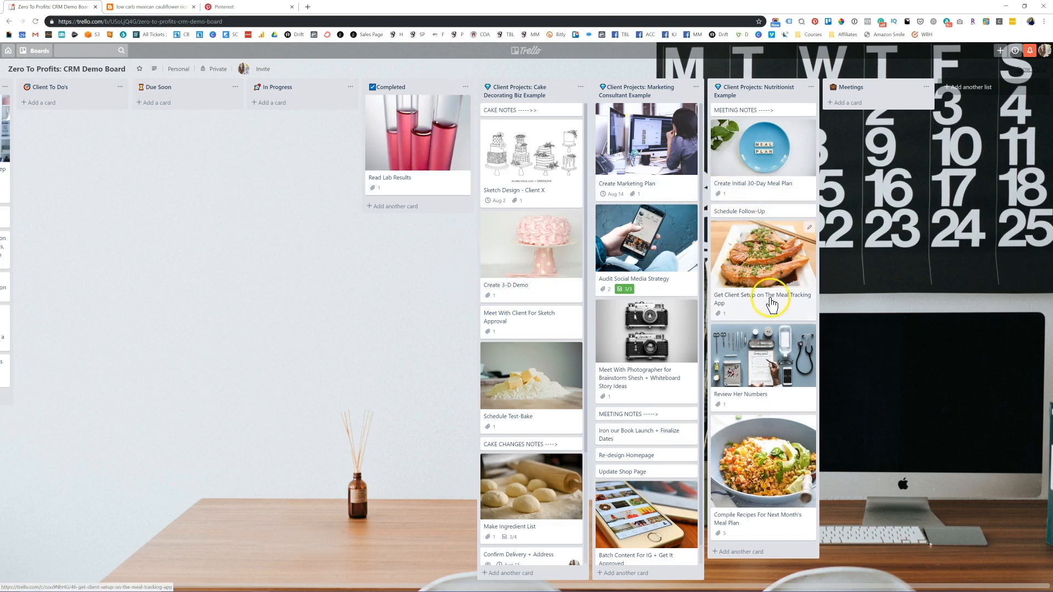
left_click_drag(812, 497, 378, 132)
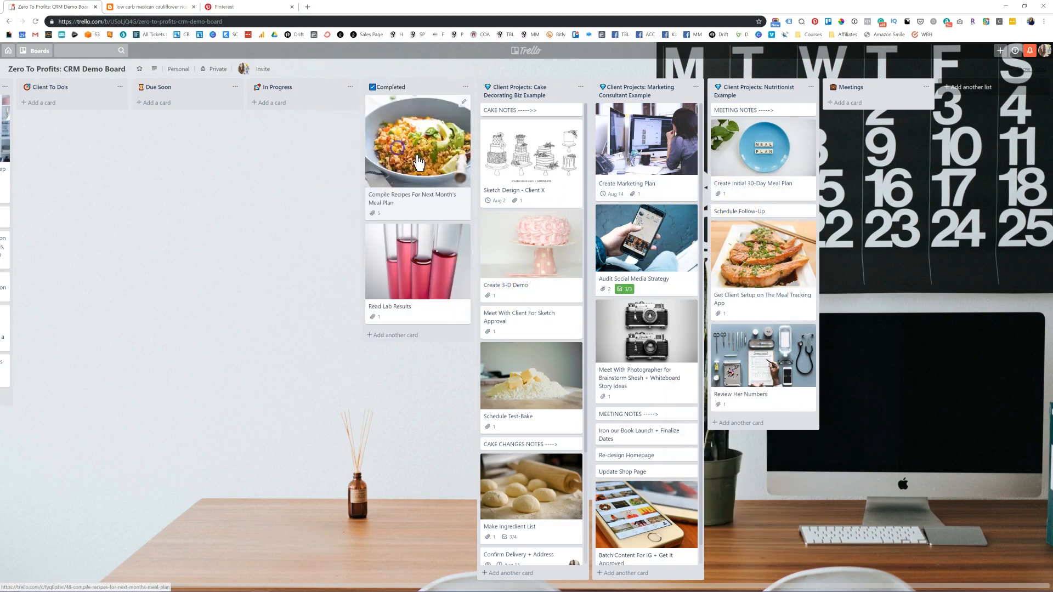
left_click_drag(749, 265, 432, 242)
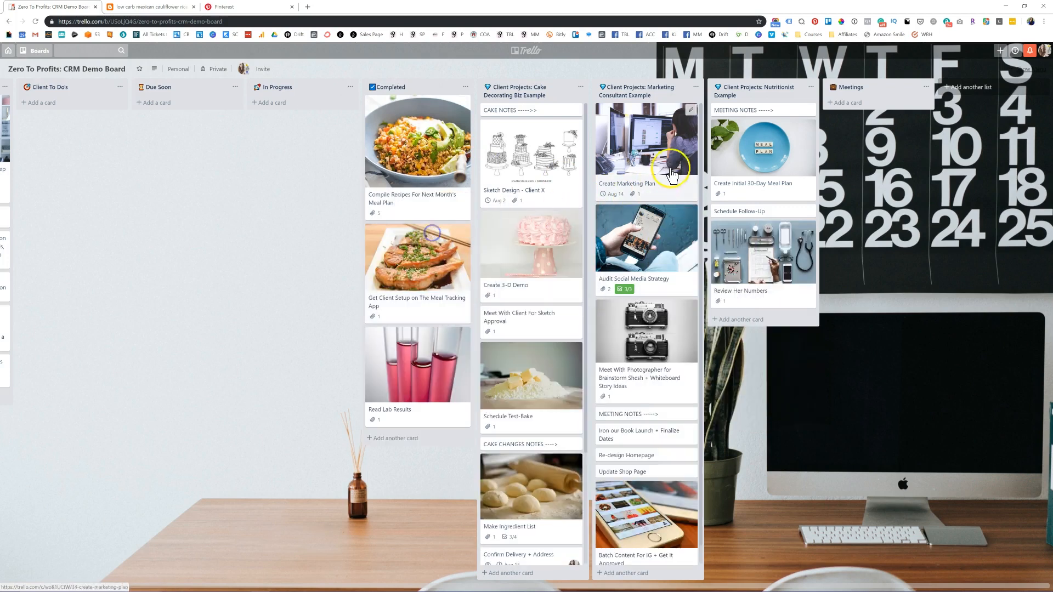
left_click_drag(732, 145, 436, 313)
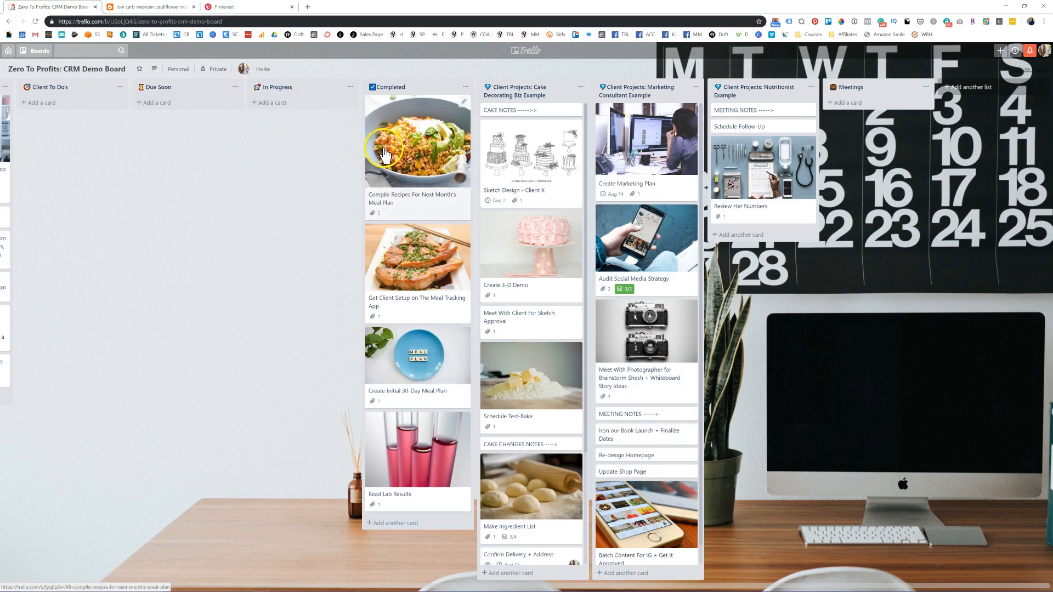
left_click_drag(310, 291, 674, 293)
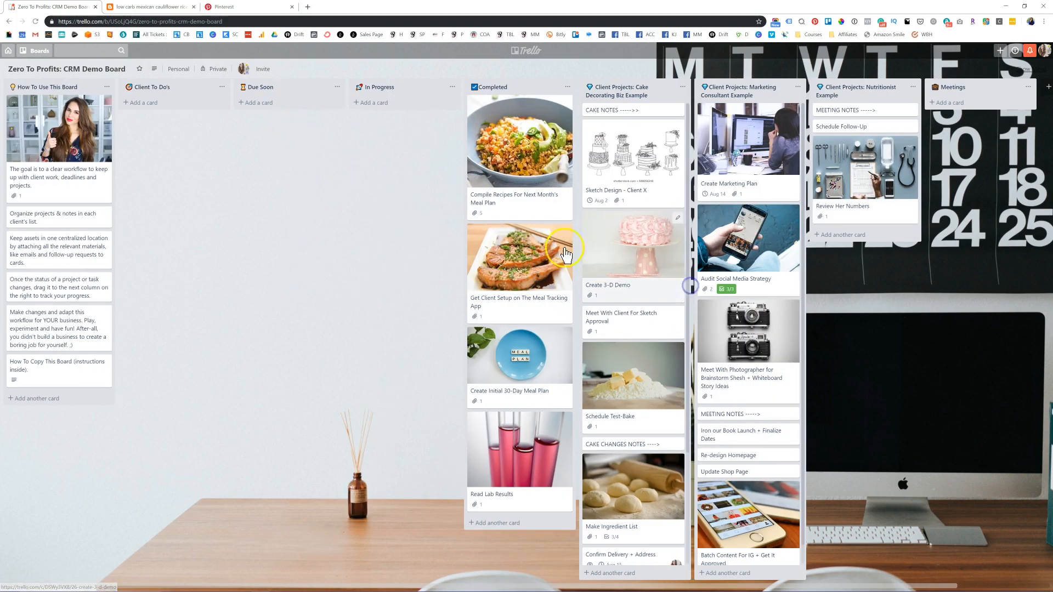